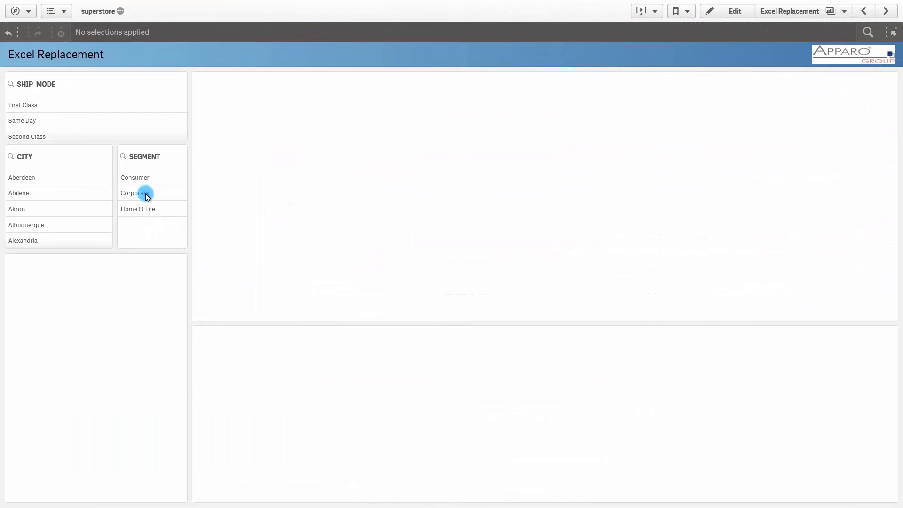
# Filter the data to the Corporate segment, the cities Akron through Bedford, and the First Class ship mode
pyautogui.click(146, 195)
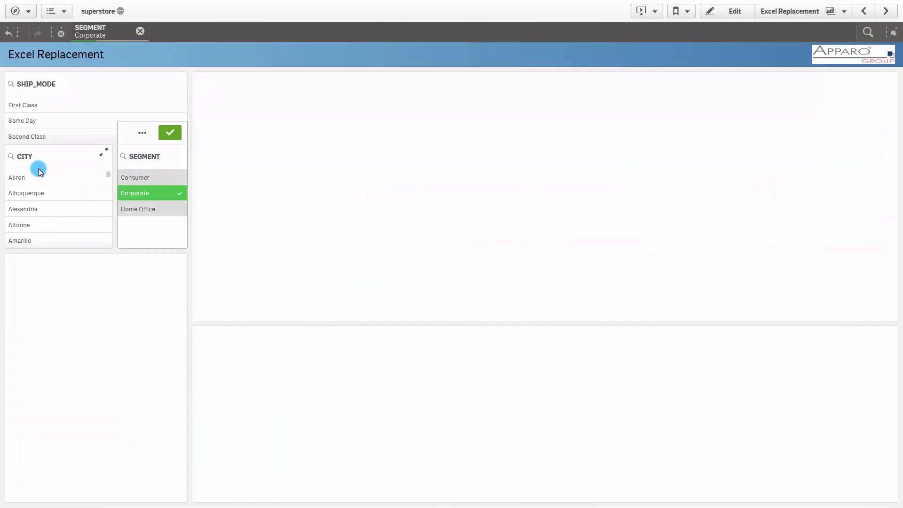
pyautogui.click(105, 153)
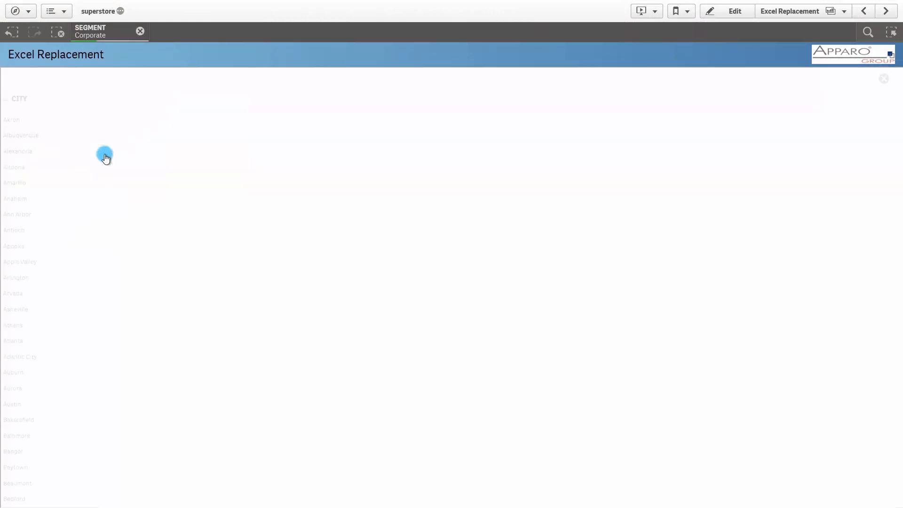
pyautogui.moveTo(18, 157); pyautogui.dragTo(44, 492)
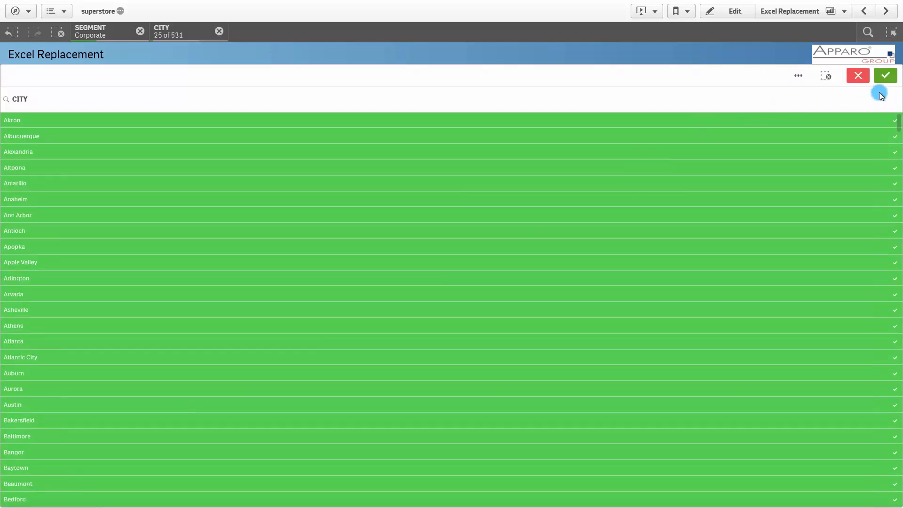
pyautogui.click(886, 75)
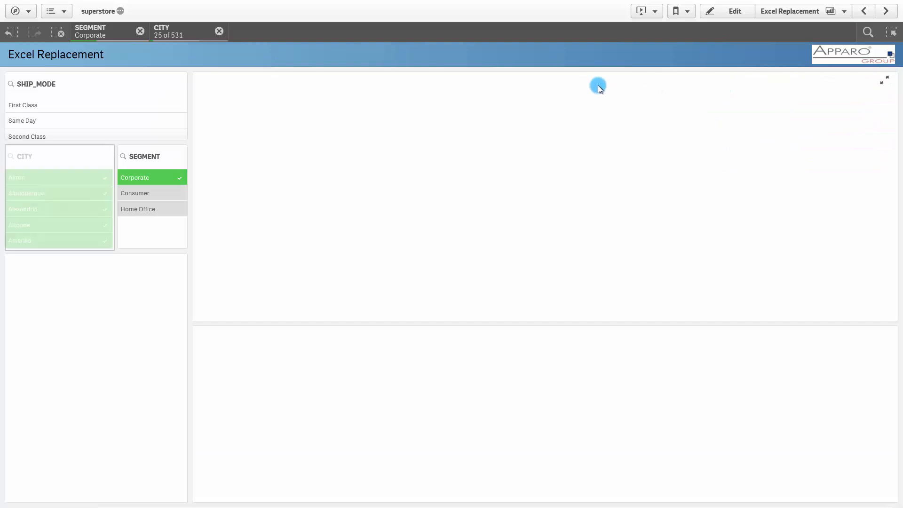
pyautogui.click(43, 104)
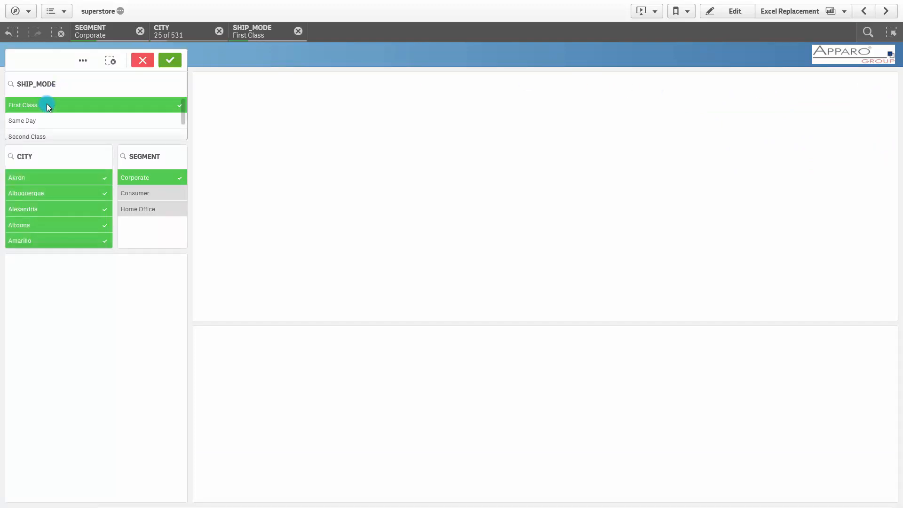
pyautogui.click(168, 66)
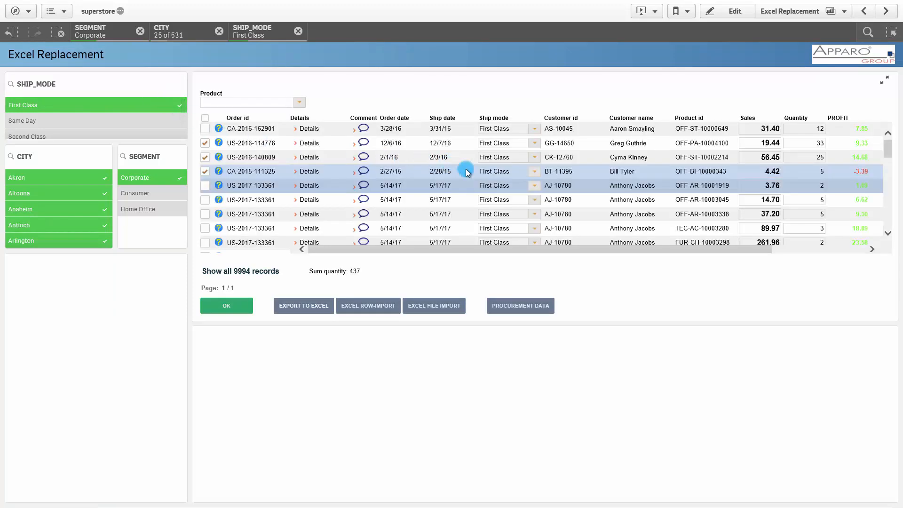
# Set the first order row's ship mode to Same Day and its quantity to 11
pyautogui.scroll(-5, 467, 172)
pyautogui.scroll(5, 465, 170)
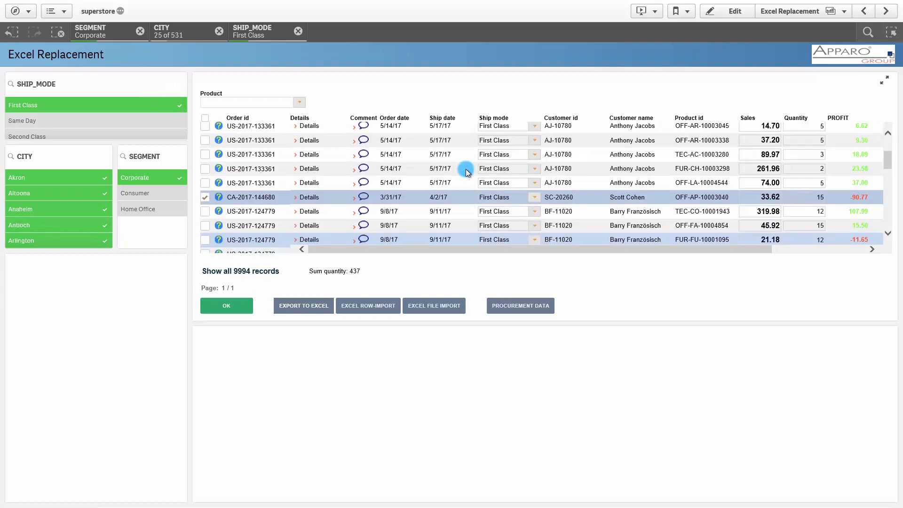
pyautogui.click(537, 130)
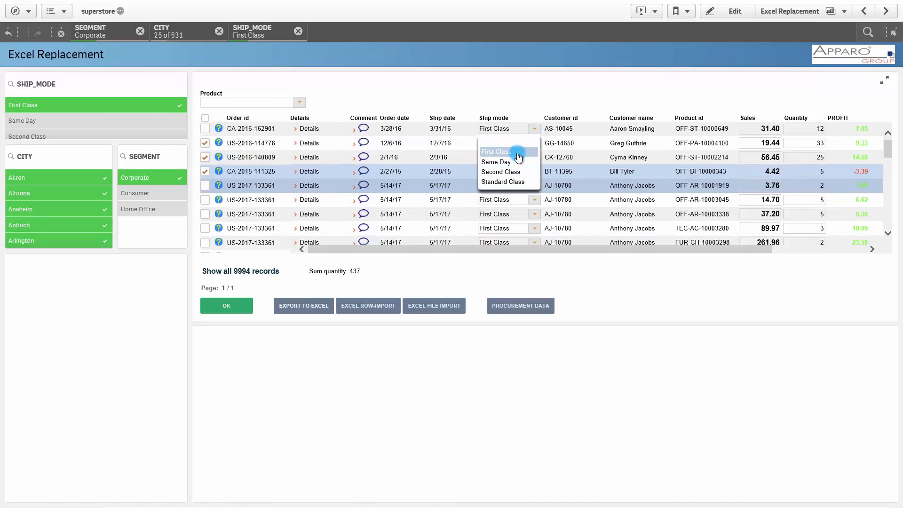
pyautogui.click(515, 164)
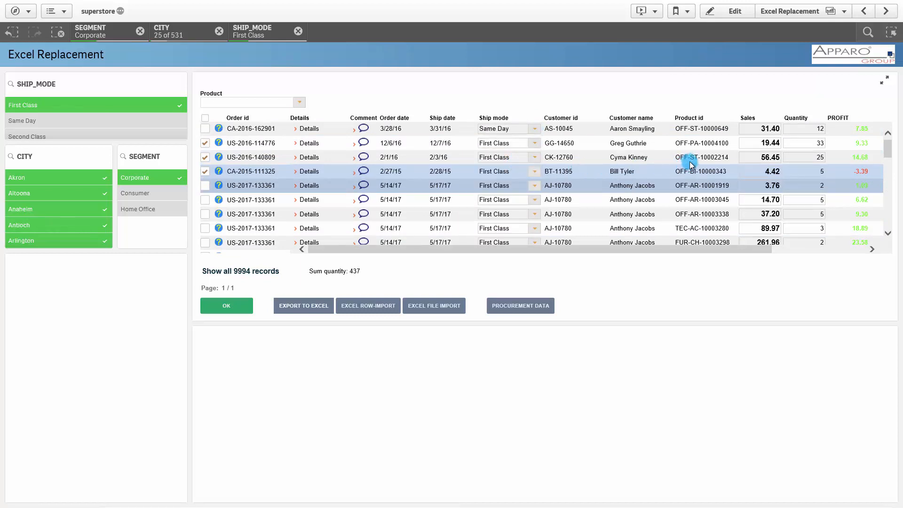
pyautogui.click(812, 131)
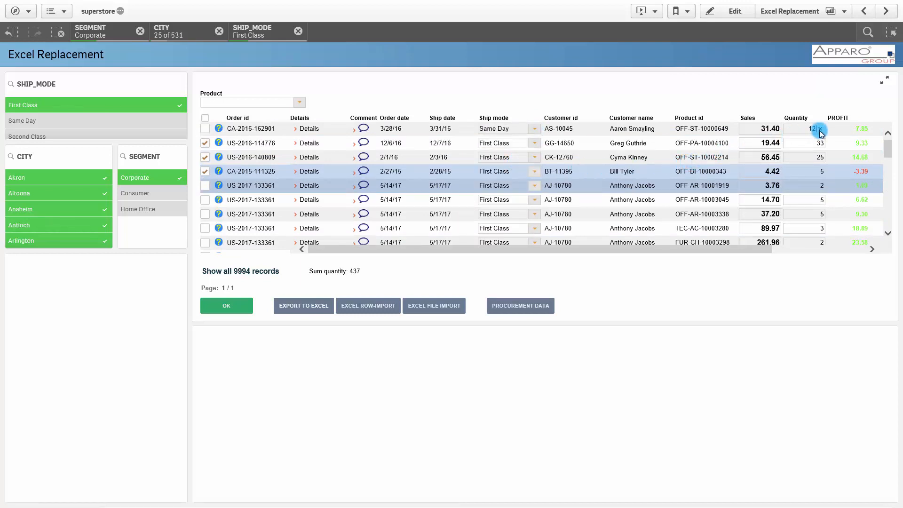
pyautogui.doubleClick(812, 130)
pyautogui.press('BackSpace')
pyautogui.write('11')
pyautogui.click(797, 141)
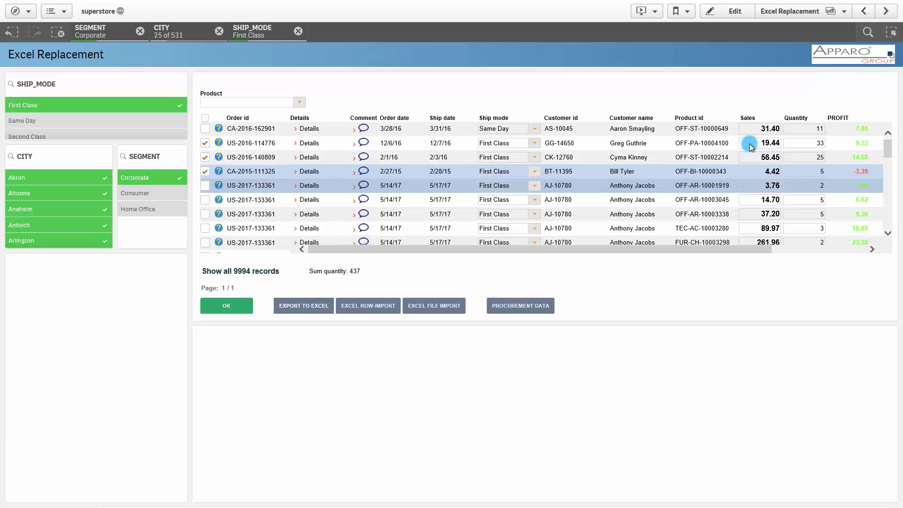
# Add a formatted comment headed "Comments are supporting:" with a bulleted list of comment features to the second order row, and close the comment window
pyautogui.click(360, 144)
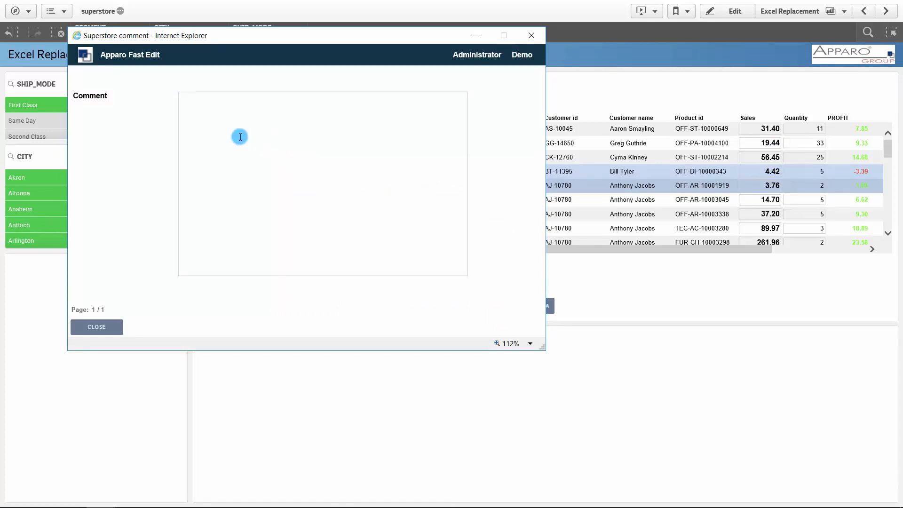
pyautogui.click(240, 137)
pyautogui.write('Comments are supporting: Copying texts from other sources Commenting single measures or the whole report A tool bar to format the text on your own Indent & Outdent Fonts & Colors Bold & Italic Lists and more Optionally stores user name and timestamp Comment history without overwriting older comments Setting of statuses and sending comments via e-mail')
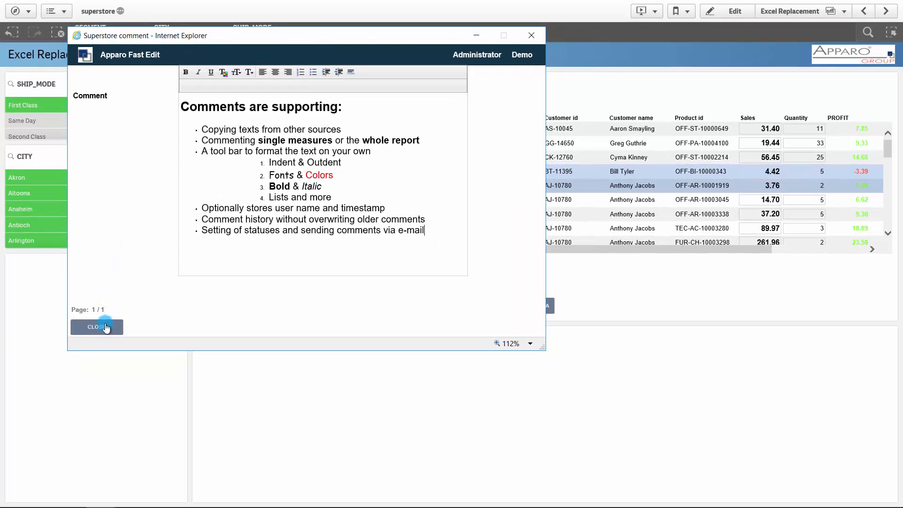
pyautogui.click(105, 327)
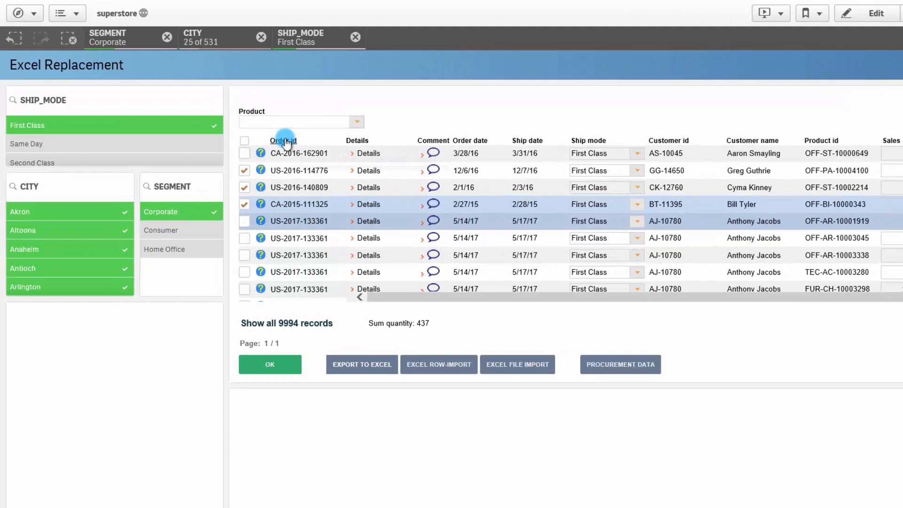
# Check the shipment help tooltips of the first two order rows and the table's Last edited by and Edited when columns
pyautogui.moveTo(239, 119)
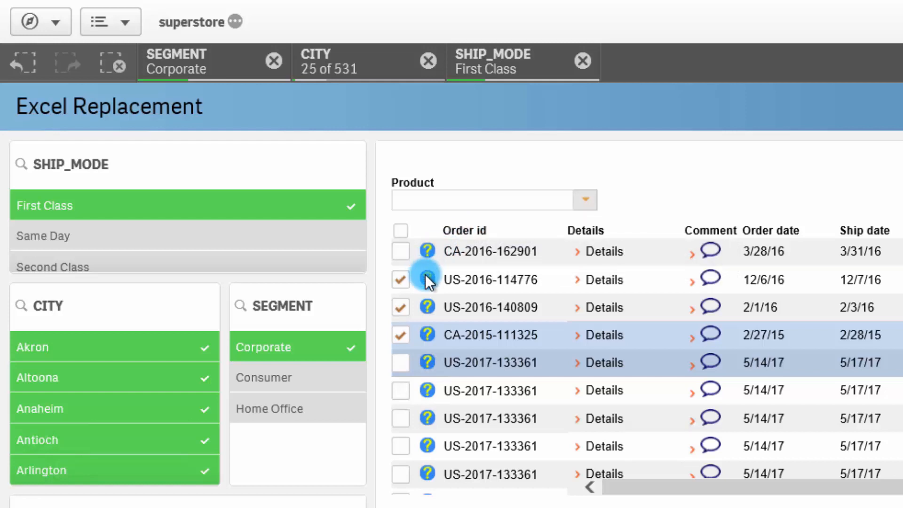
pyautogui.moveTo(427, 277)
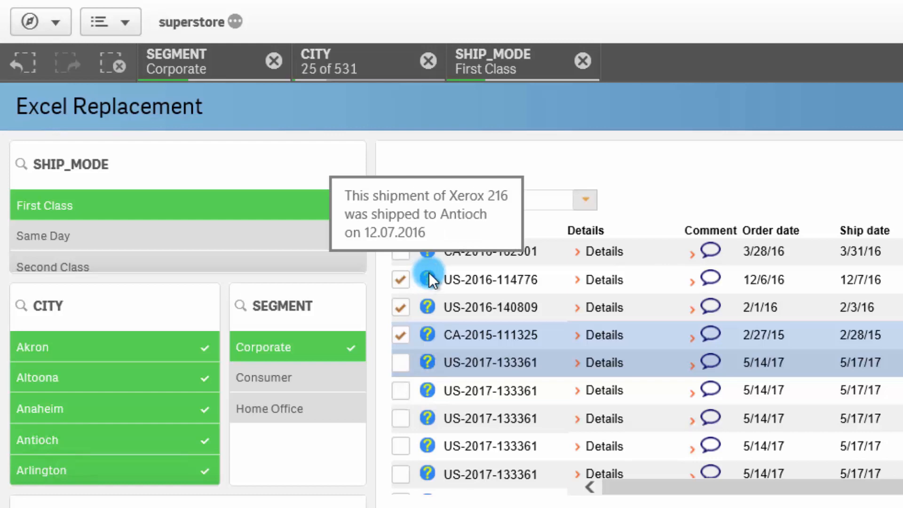
pyautogui.moveTo(425, 252)
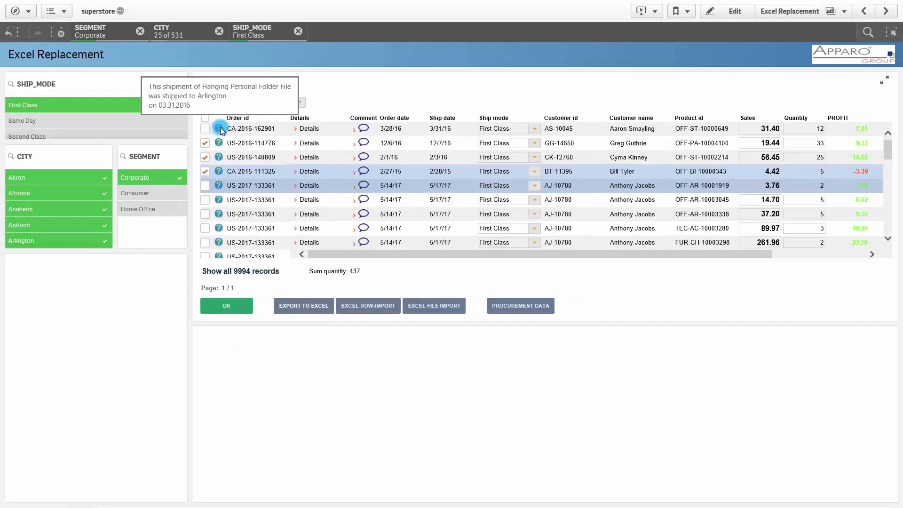
pyautogui.moveTo(378, 256); pyautogui.dragTo(579, 259)
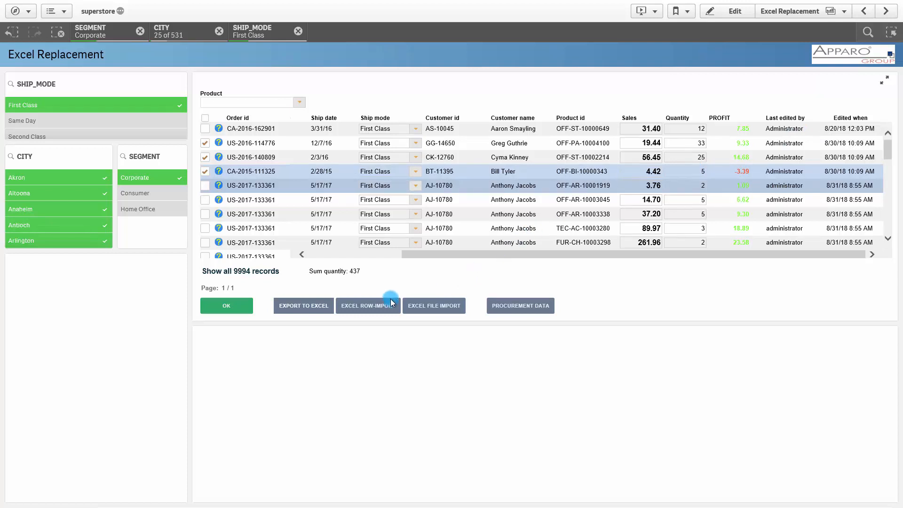
# Export the filtered table to Excel, save the file and open it in Excel Viewer
pyautogui.click(292, 306)
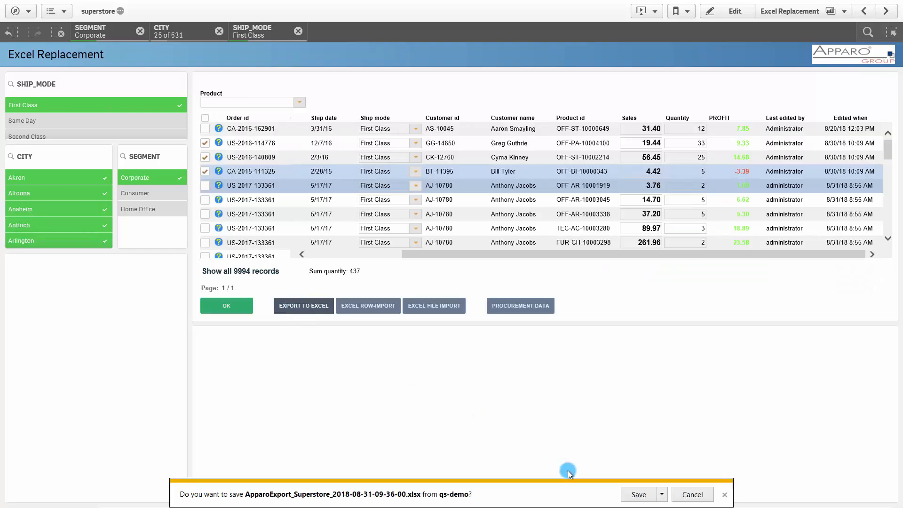
pyautogui.click(639, 494)
pyautogui.click(541, 492)
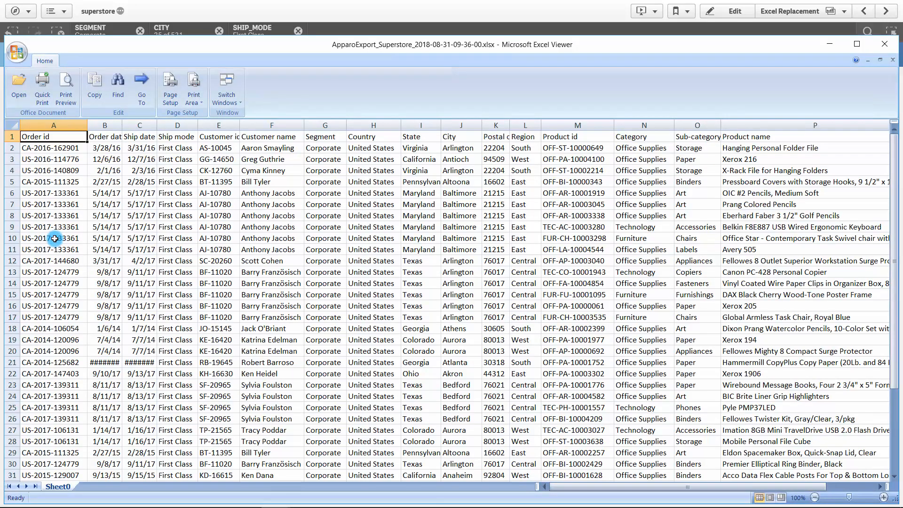
# Copy rows 3 to 5 of the exported worksheet and return to the Excel Replacement sheet
pyautogui.scroll(-3, 55, 239)
pyautogui.hscroll(2, 54, 239)
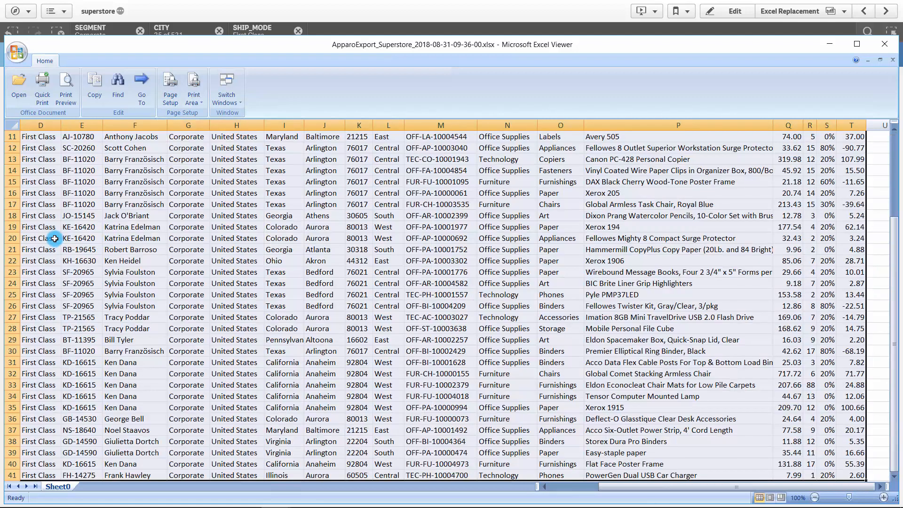
pyautogui.scroll(4, 54, 238)
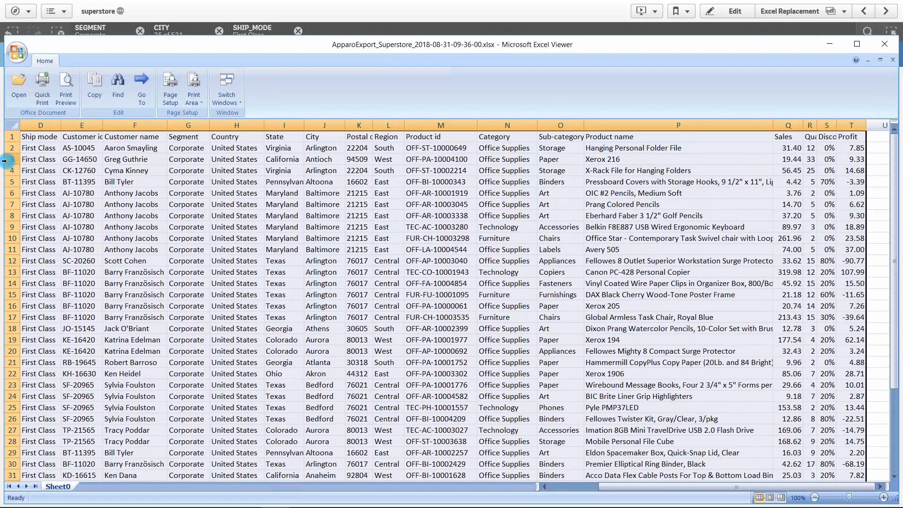
pyautogui.moveTo(4, 162); pyautogui.dragTo(9, 177)
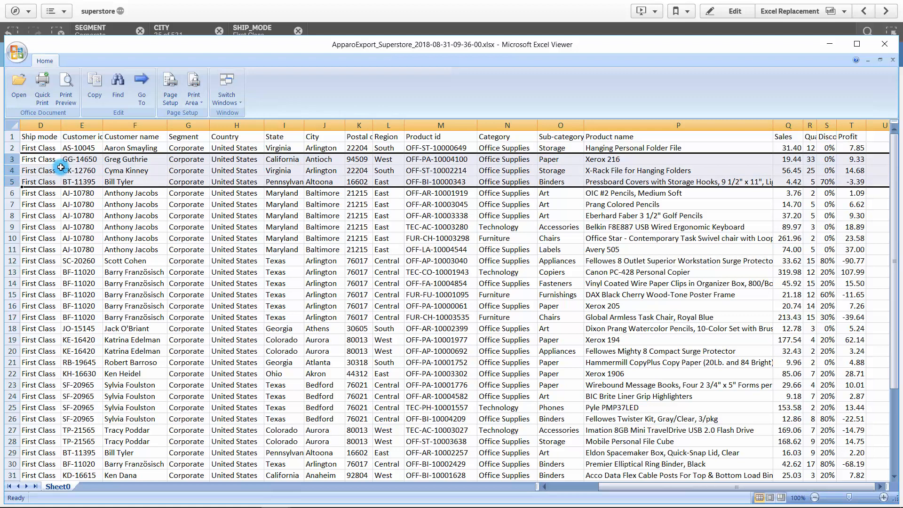
pyautogui.hotkey('ctrl', 'c')
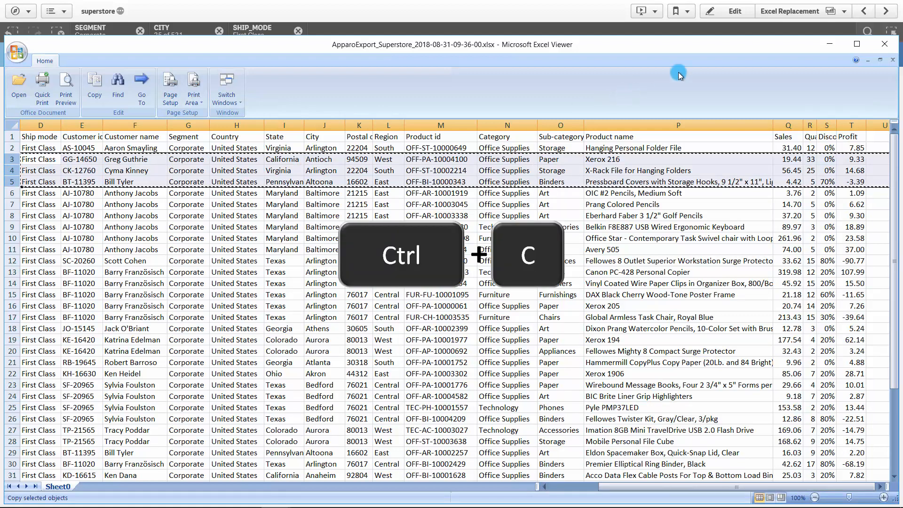
pyautogui.click(830, 44)
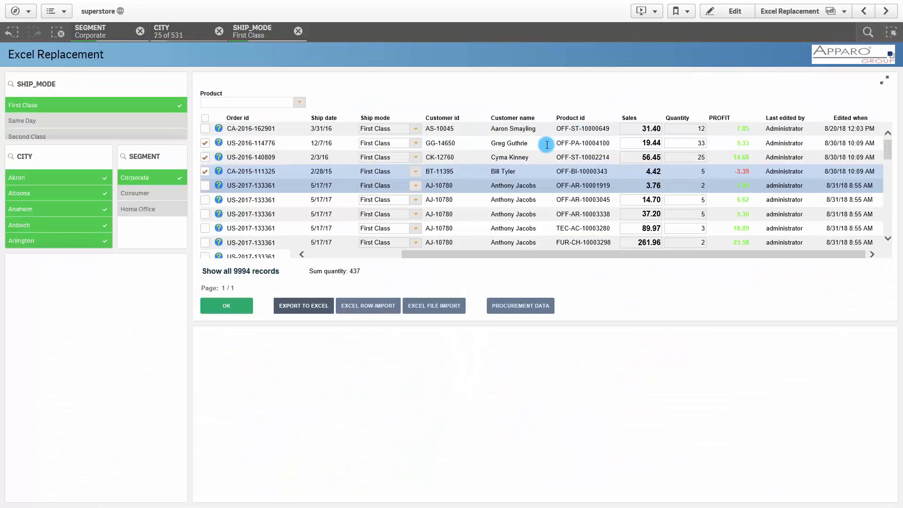
# Paste the copied rows into the Excel row import, set the Xerox 216 row's quantity to 3333, and run the import
pyautogui.click(377, 310)
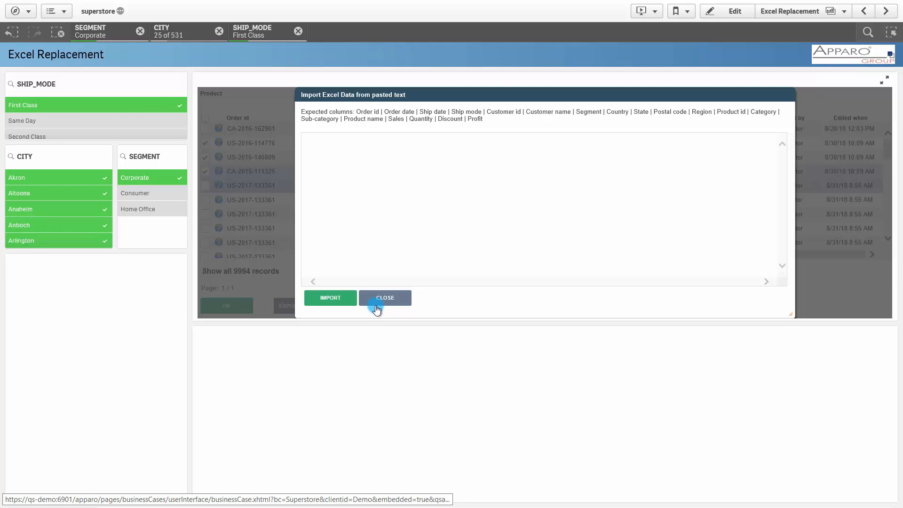
pyautogui.click(385, 226)
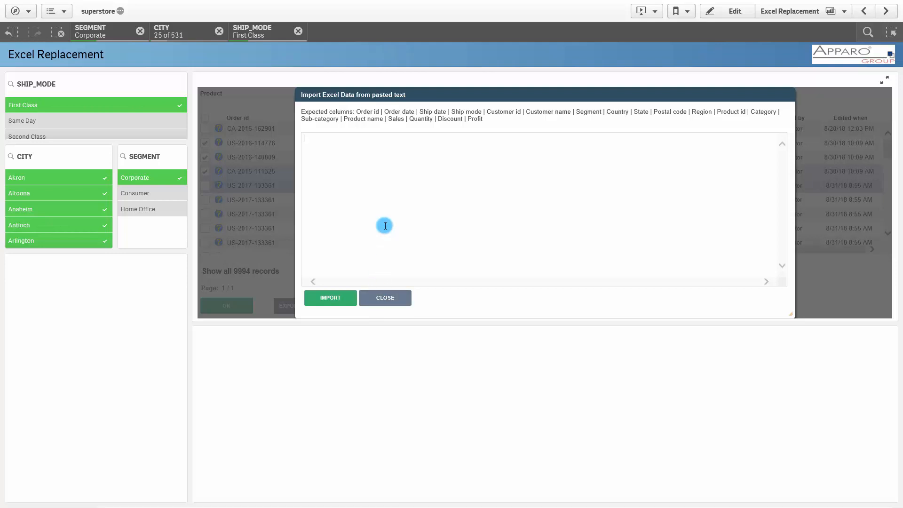
pyautogui.hotkey('ctrl', 'v')
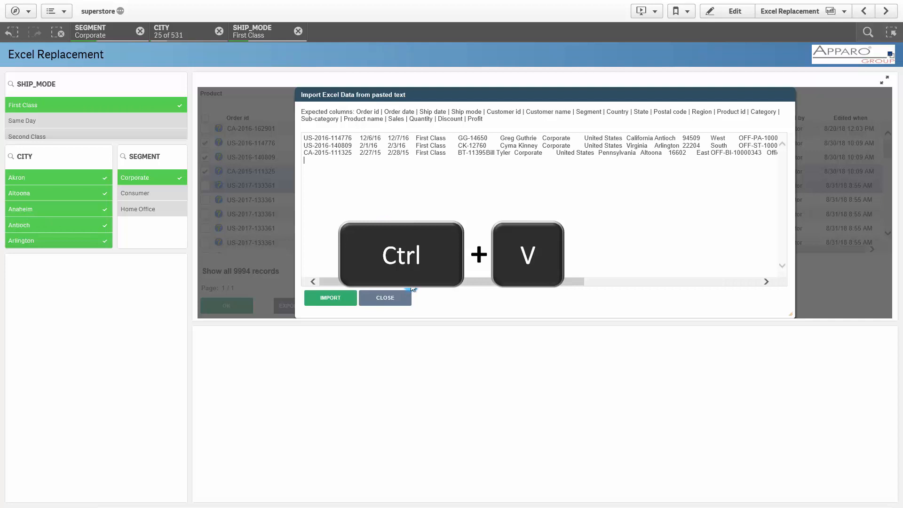
pyautogui.moveTo(476, 282); pyautogui.dragTo(654, 282)
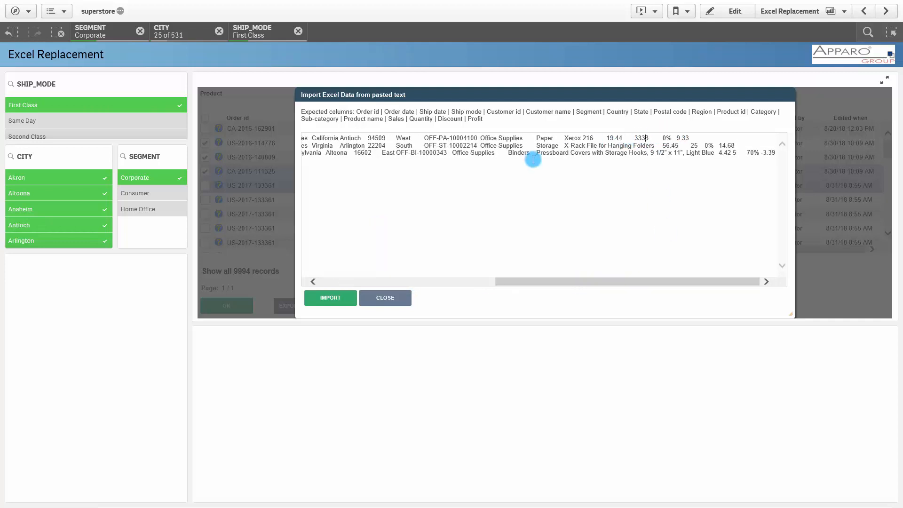
pyautogui.click(338, 298)
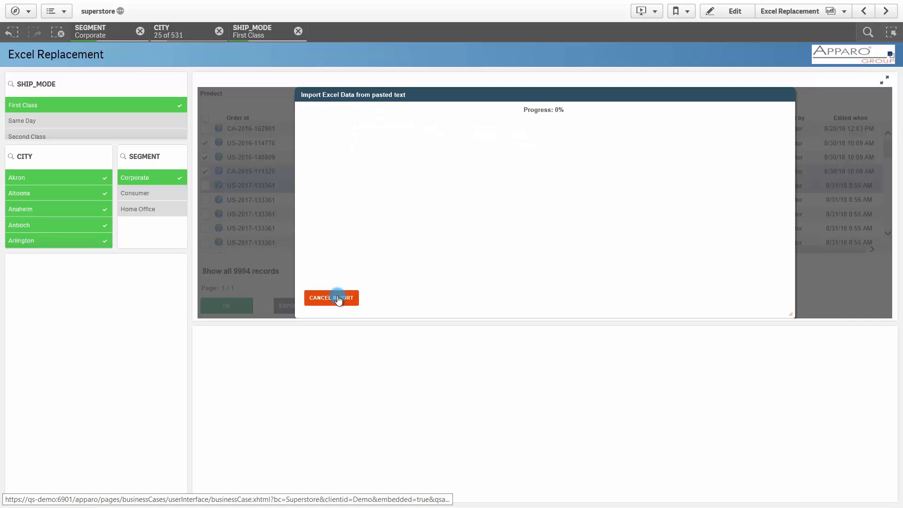
# Correct the rejected Xerox 216 row's quantity to 33, import it again and close the import results
pyautogui.moveTo(403, 146); pyautogui.dragTo(296, 136)
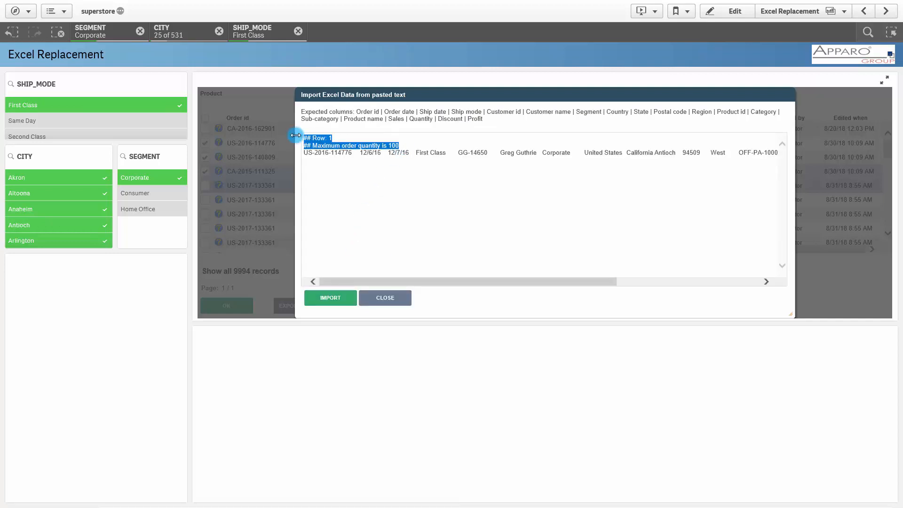
pyautogui.moveTo(369, 281); pyautogui.dragTo(552, 282)
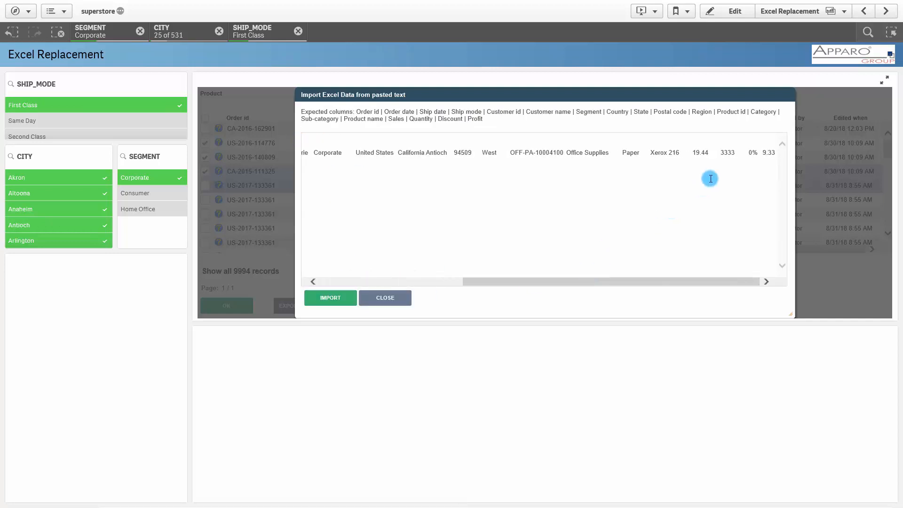
pyautogui.click(727, 154)
pyautogui.press('BackSpace')
pyautogui.press('BackSpace')
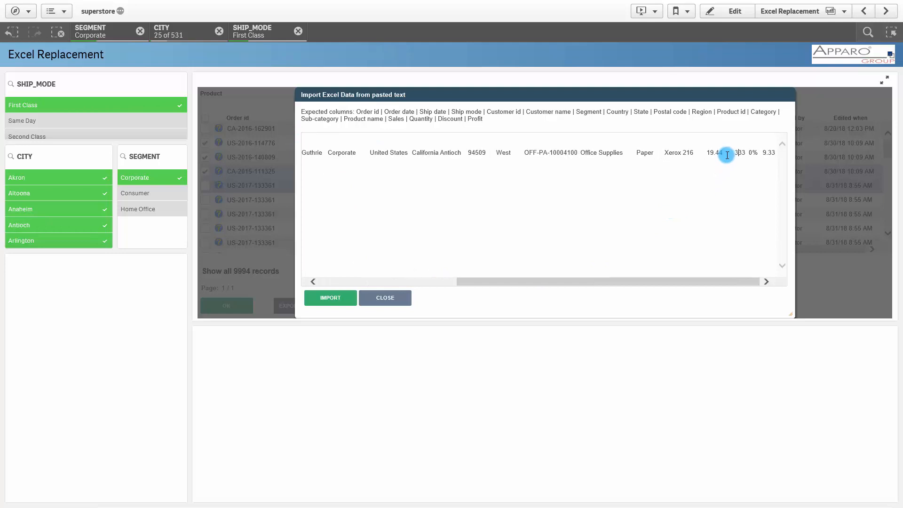
pyautogui.click(344, 300)
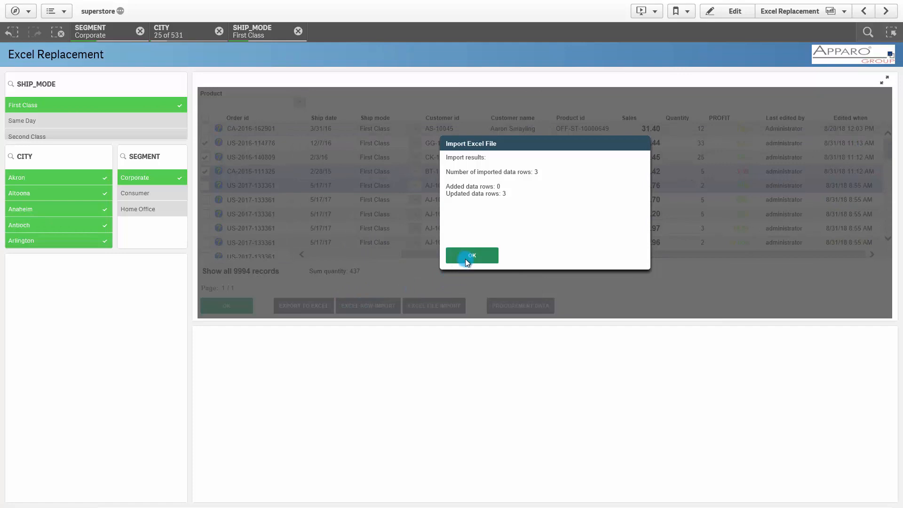
pyautogui.click(465, 258)
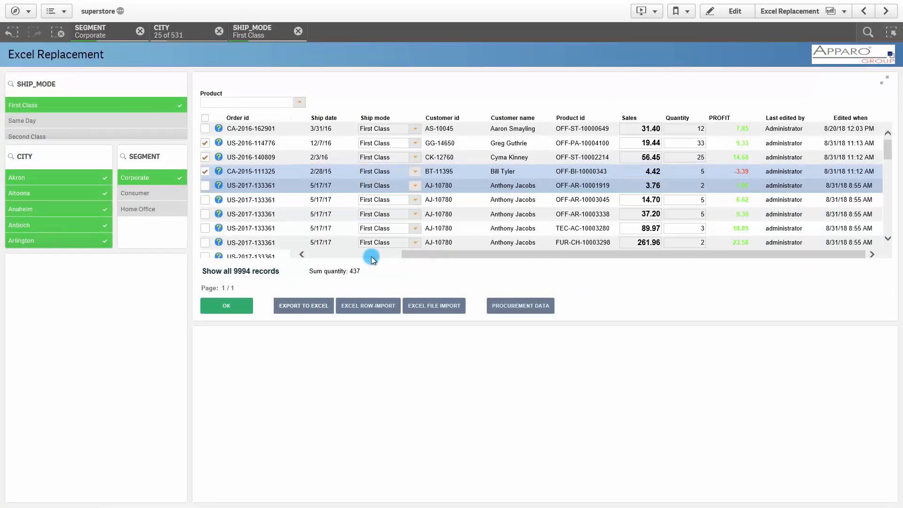
# View and close the comment of the second listed order, and show the details of the fourth order
pyautogui.click(339, 254)
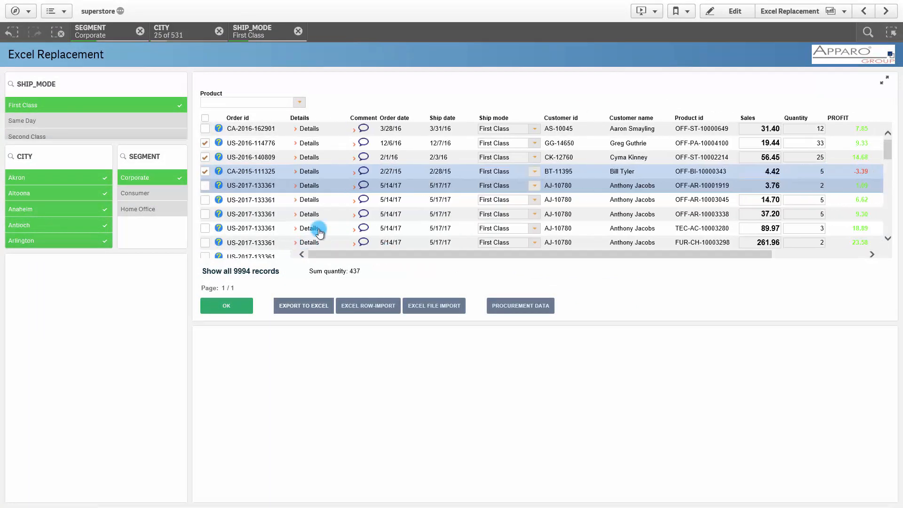
pyautogui.click(366, 144)
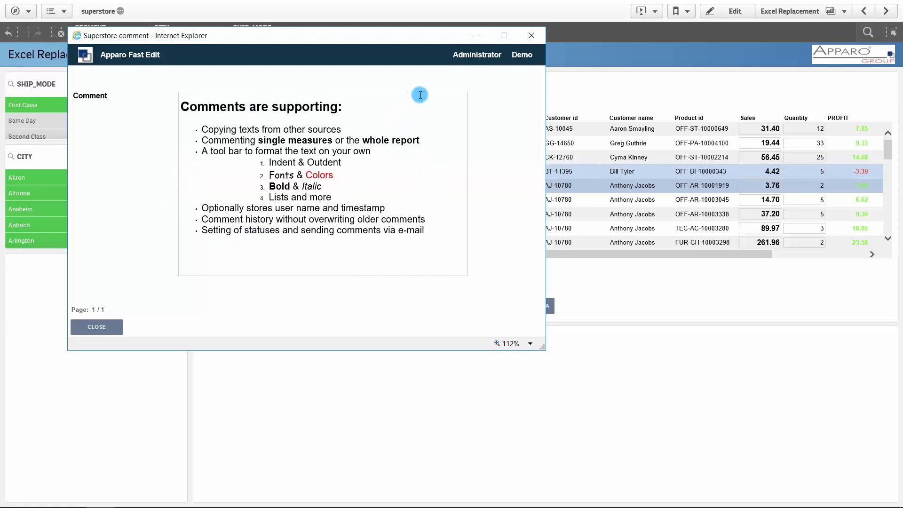
pyautogui.click(528, 35)
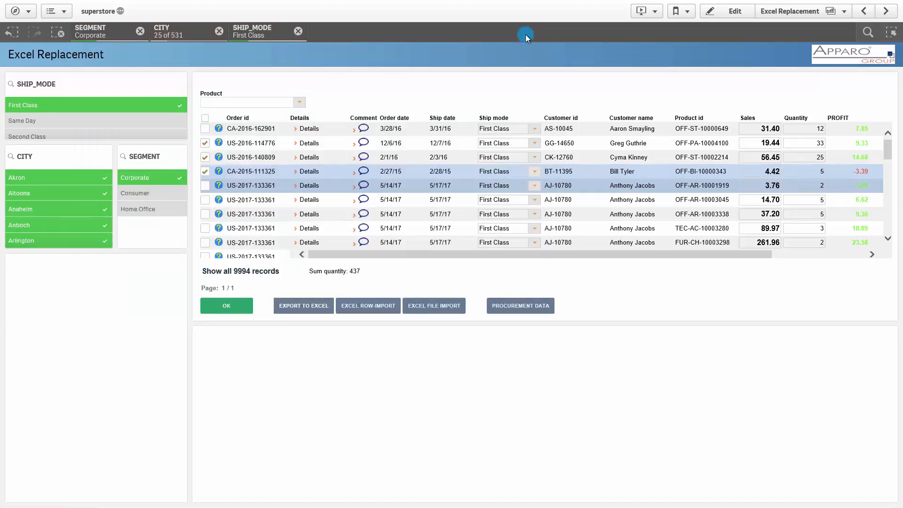
pyautogui.click(301, 174)
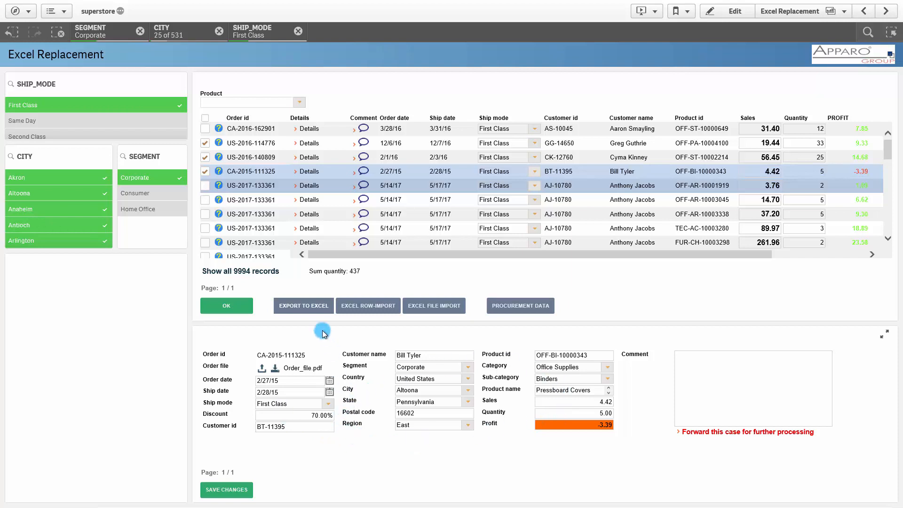
# Show all superstore records and filter them by region East, state New York and city New York City
pyautogui.click(253, 272)
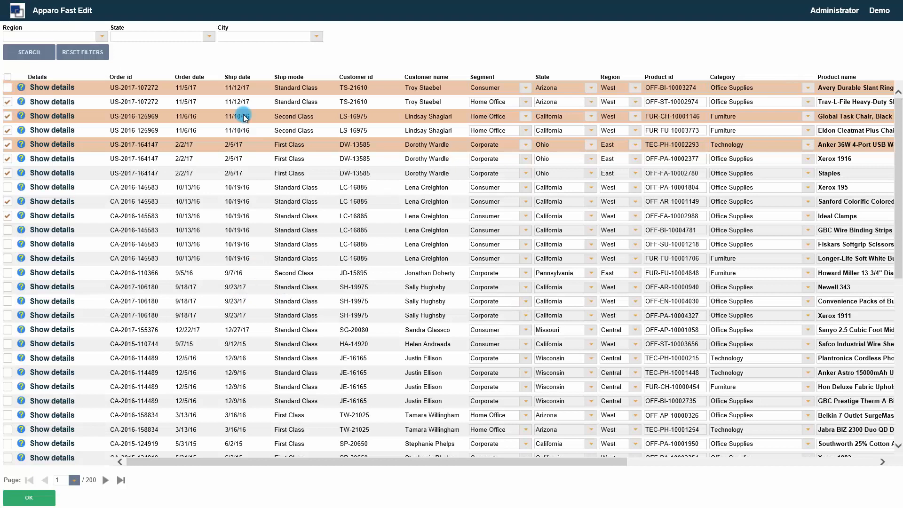
pyautogui.click(210, 37)
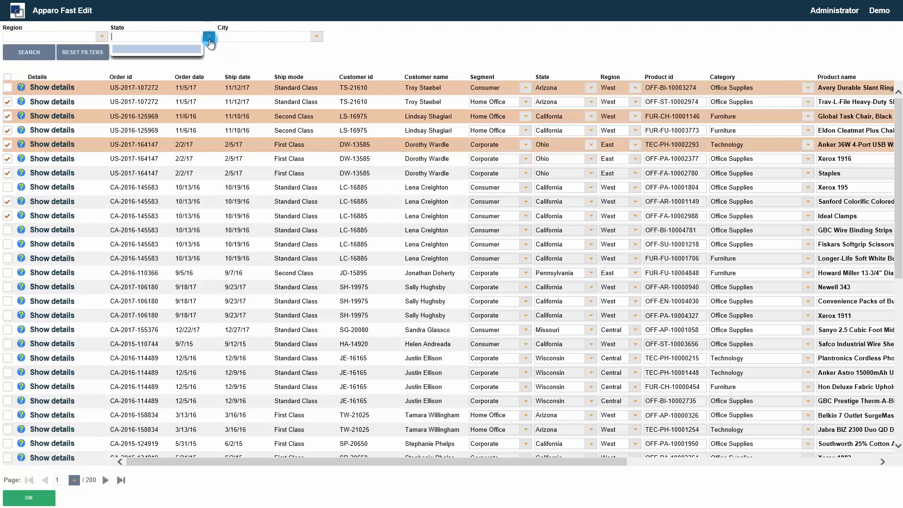
pyautogui.click(101, 36)
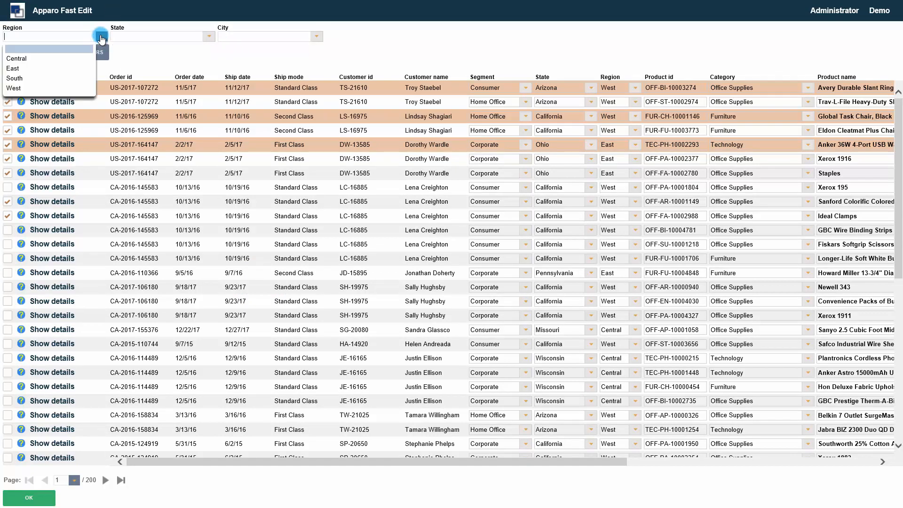
pyautogui.click(50, 68)
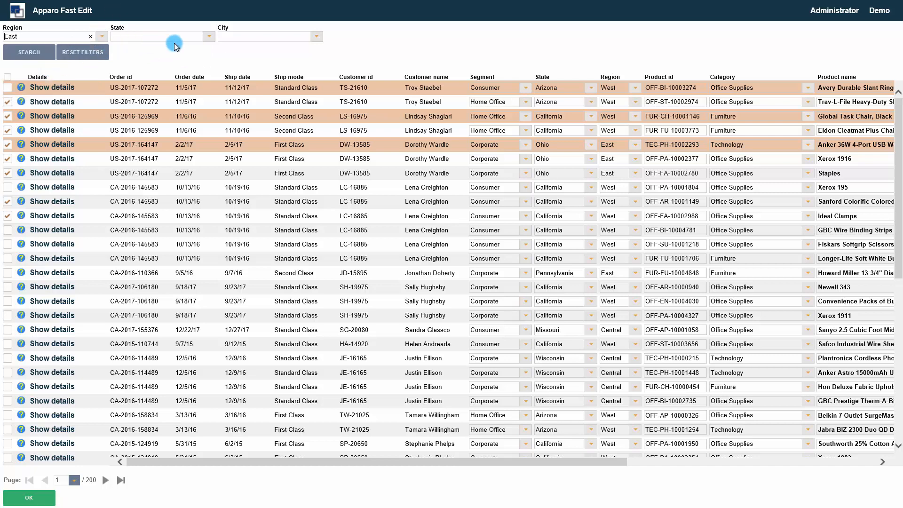
pyautogui.click(190, 40)
pyautogui.click(207, 37)
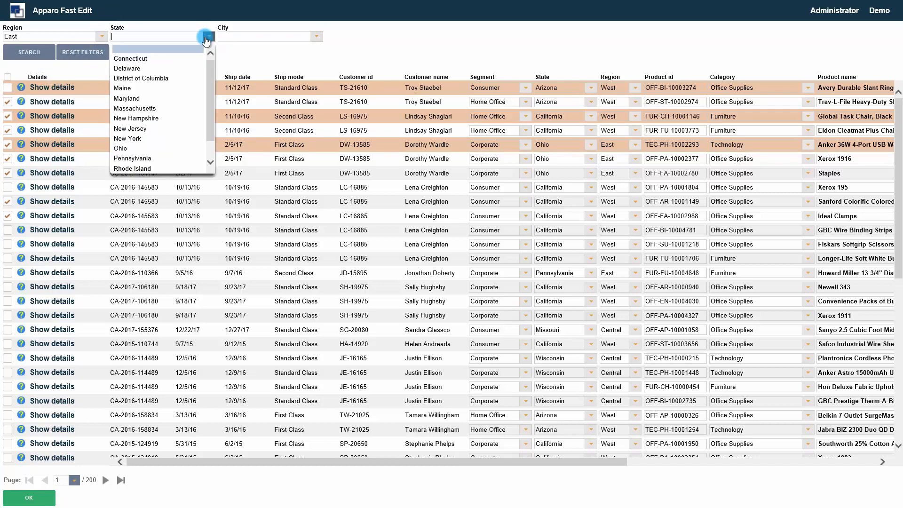
pyautogui.click(136, 138)
pyautogui.click(316, 38)
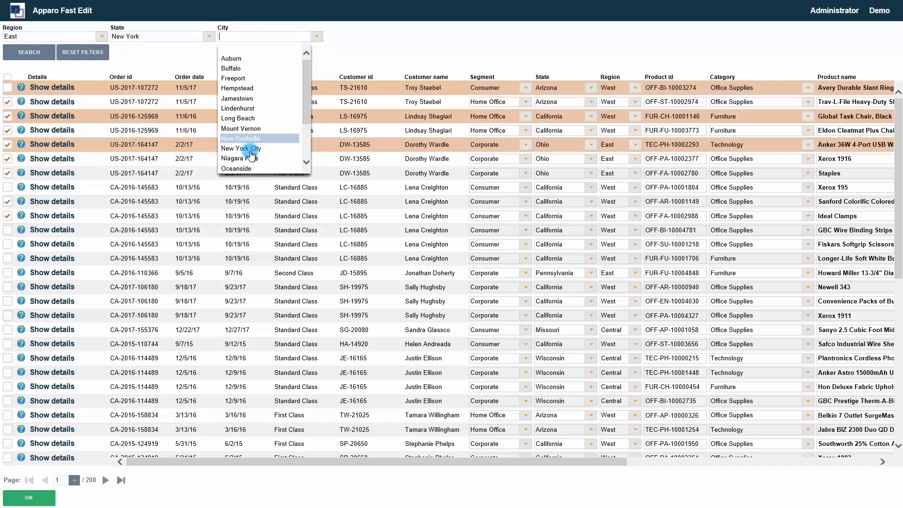
pyautogui.click(249, 149)
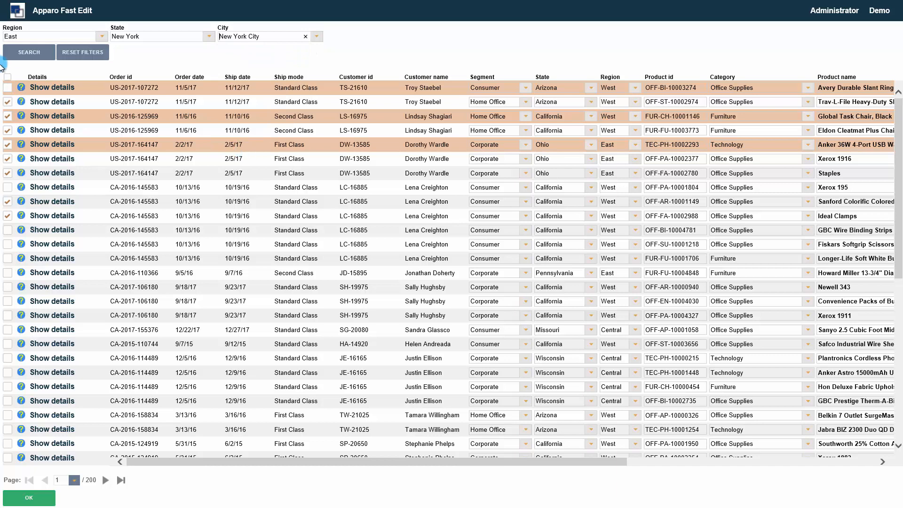
pyautogui.click(29, 53)
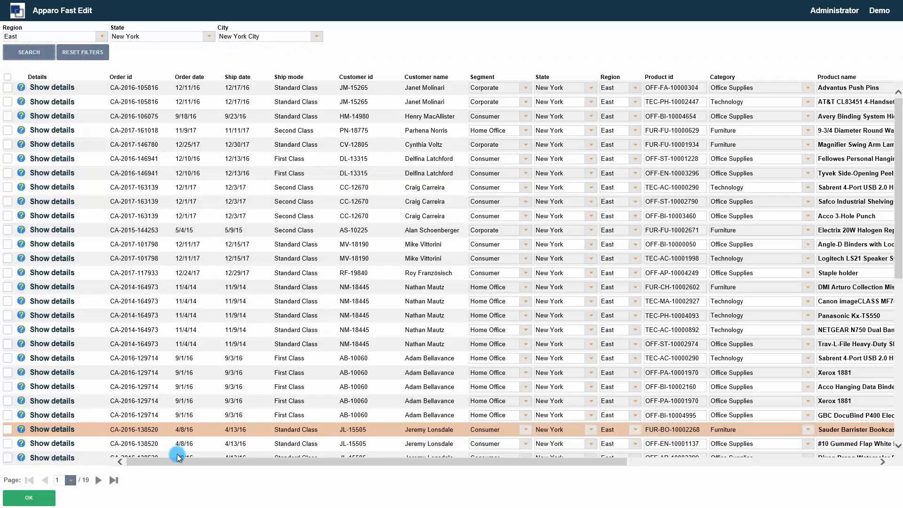
pyautogui.moveTo(179, 461); pyautogui.dragTo(530, 490)
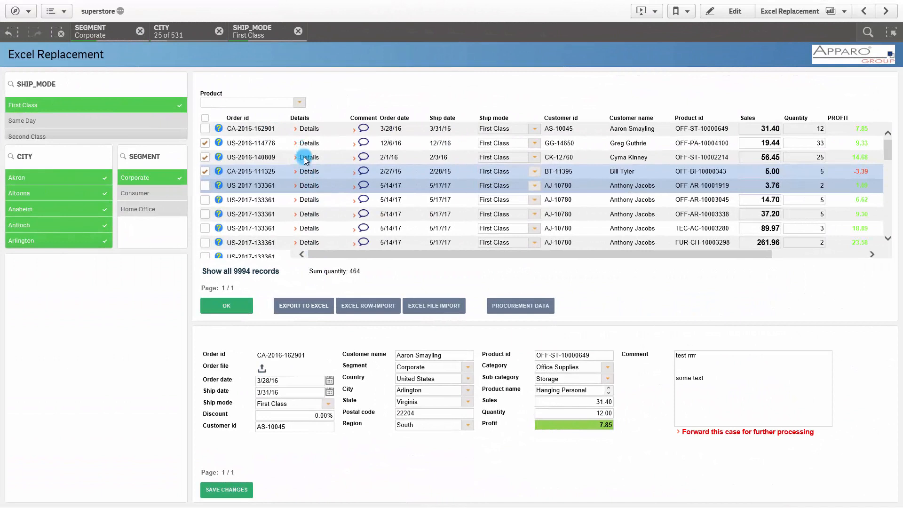
# Show the details of the third listed order, followed by those of the fourth
pyautogui.click(305, 158)
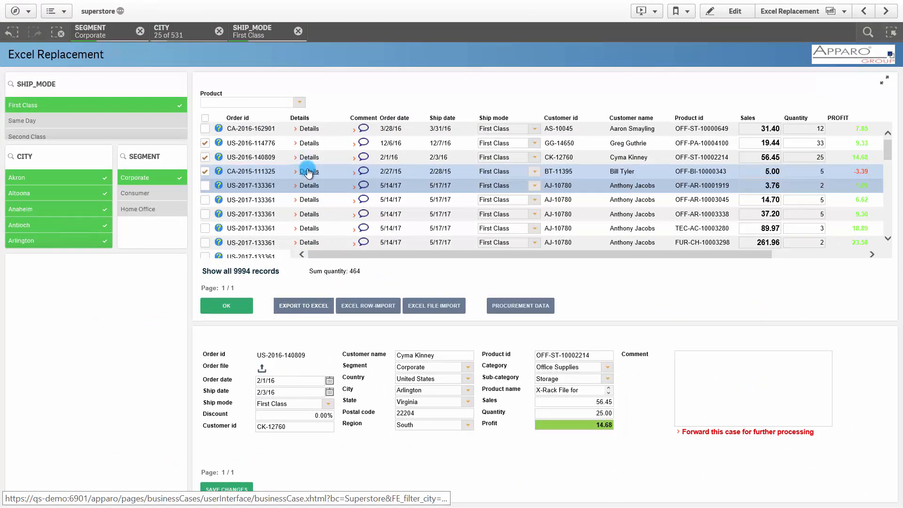
pyautogui.click(309, 172)
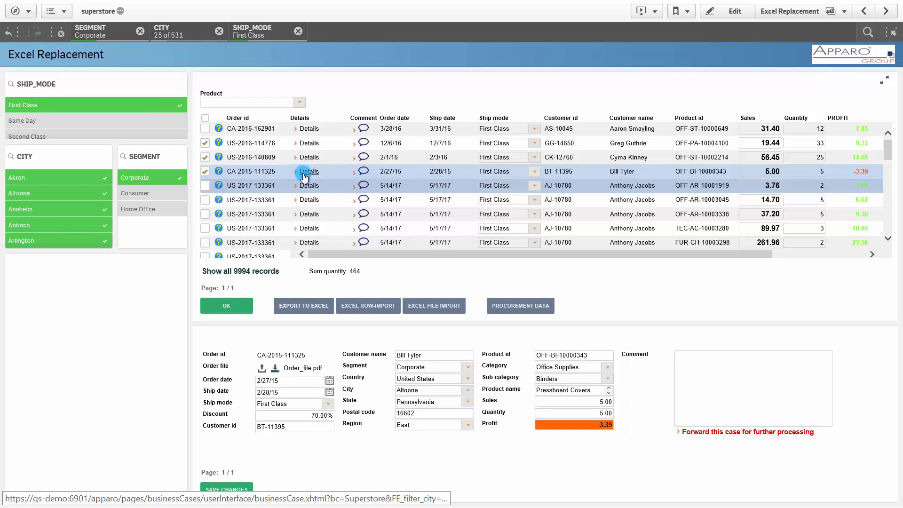
pyautogui.click(224, 292)
pyautogui.click(230, 354)
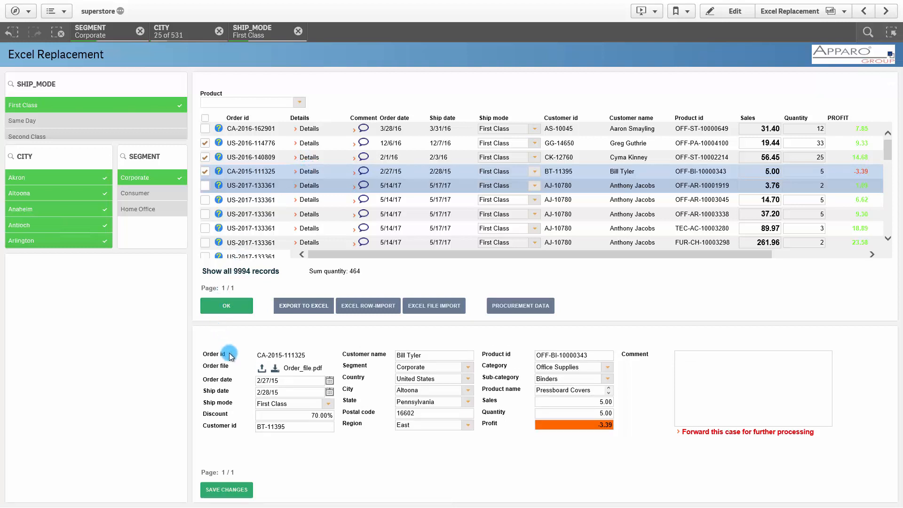
# Request the download of the order's attached Order_file.pdf and cancel saving it
pyautogui.click(274, 369)
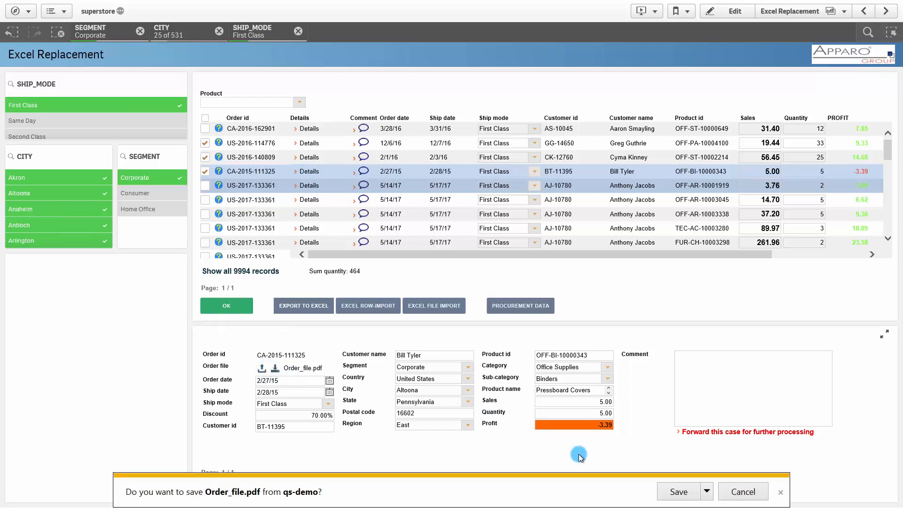
pyautogui.click(673, 498)
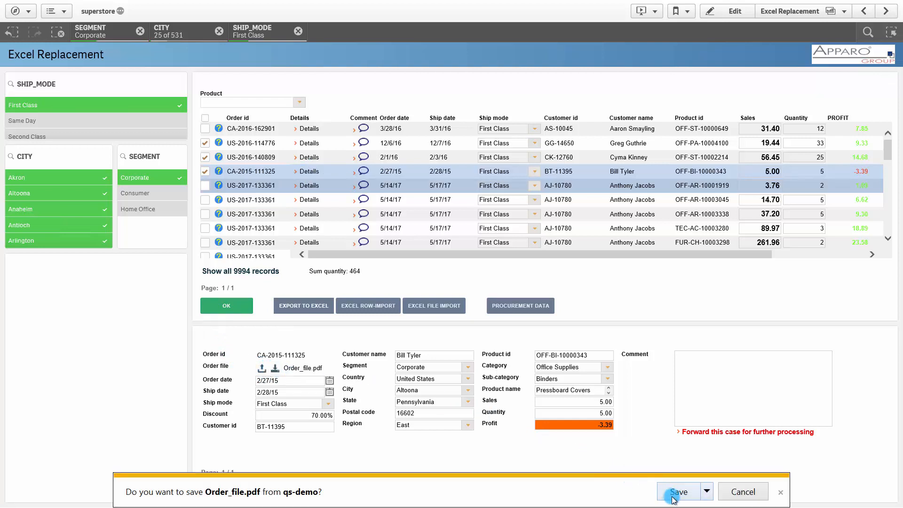
pyautogui.click(731, 491)
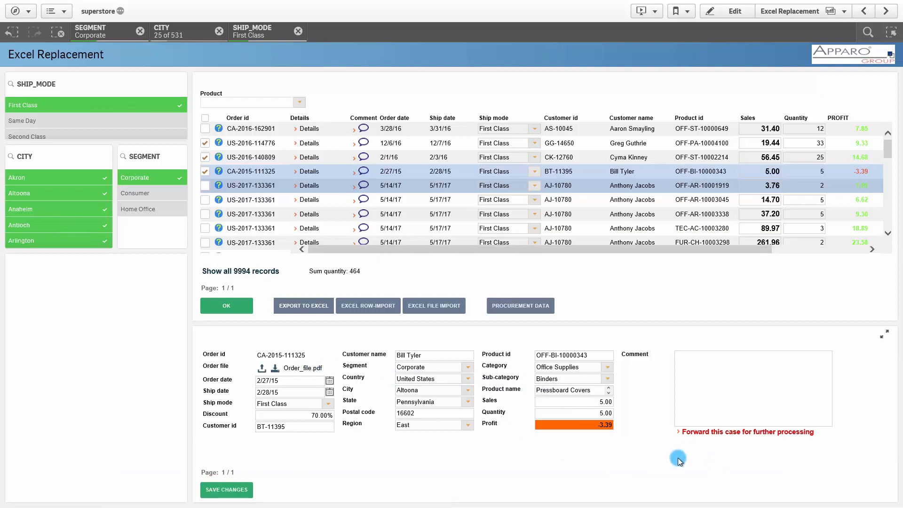
# Open the form for forwarding this case and enter "reason1" and "reason2" as a numbered list in the comment
pyautogui.click(711, 434)
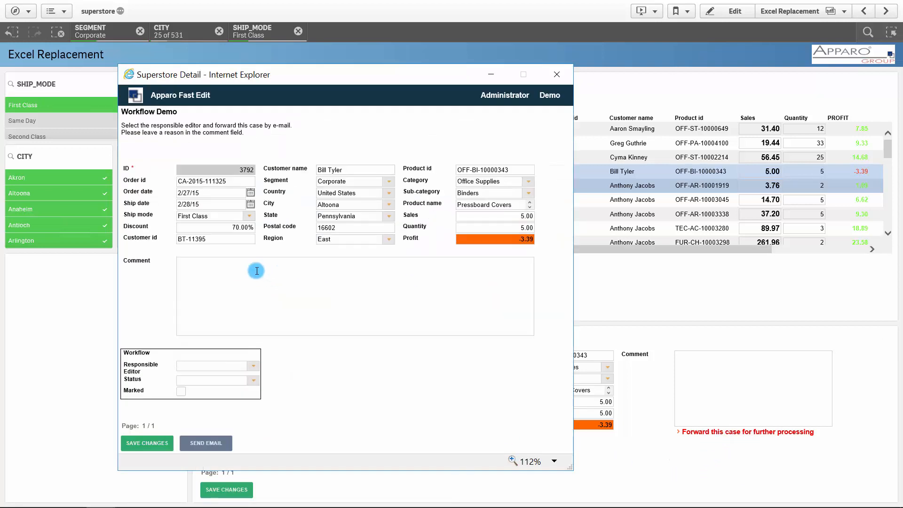
pyautogui.click(255, 265)
pyautogui.write('reason1')
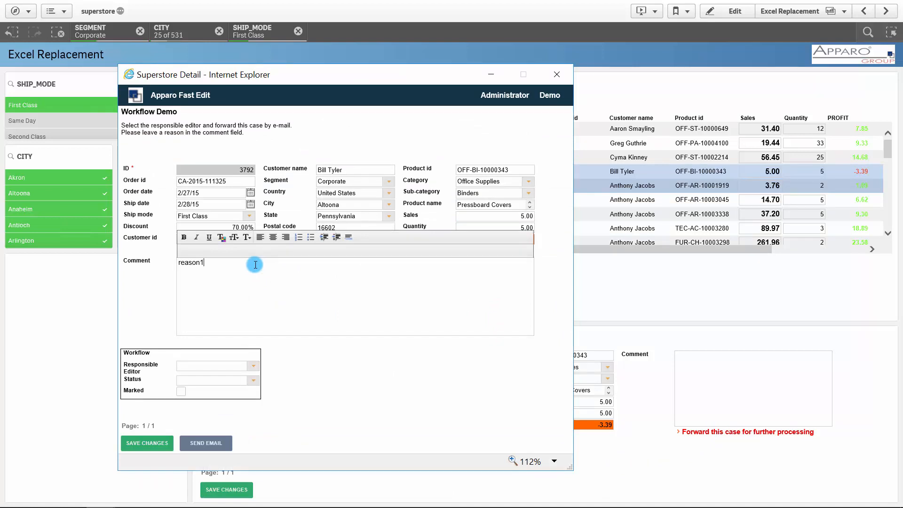
pyautogui.press('Return')
pyautogui.write('reason2')
pyautogui.moveTo(211, 277); pyautogui.dragTo(179, 261)
pyautogui.click(300, 237)
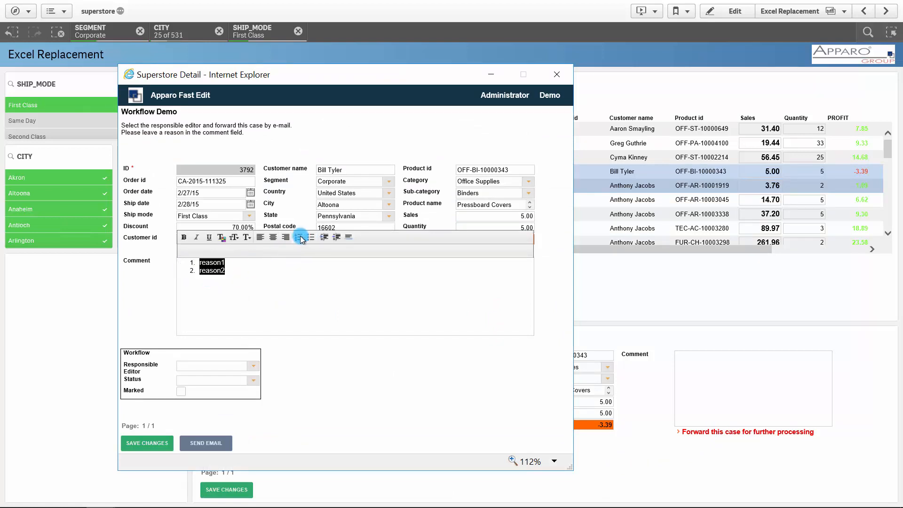
# Assign the first listed person as responsible editor and set the workflow status to Open
pyautogui.click(228, 367)
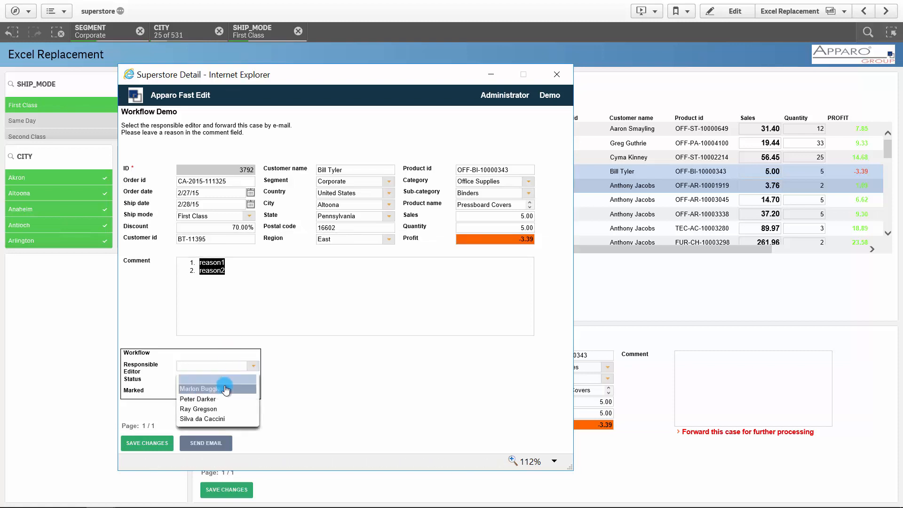
pyautogui.click(244, 382)
pyautogui.click(244, 382)
pyautogui.click(210, 396)
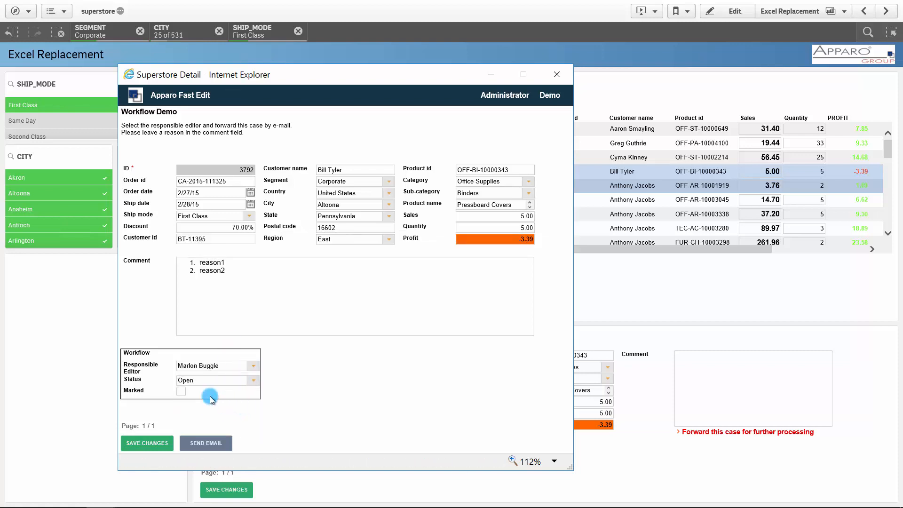
# Check the recipient and text of the drafted e-mail, send it and close the workflow window
pyautogui.click(205, 442)
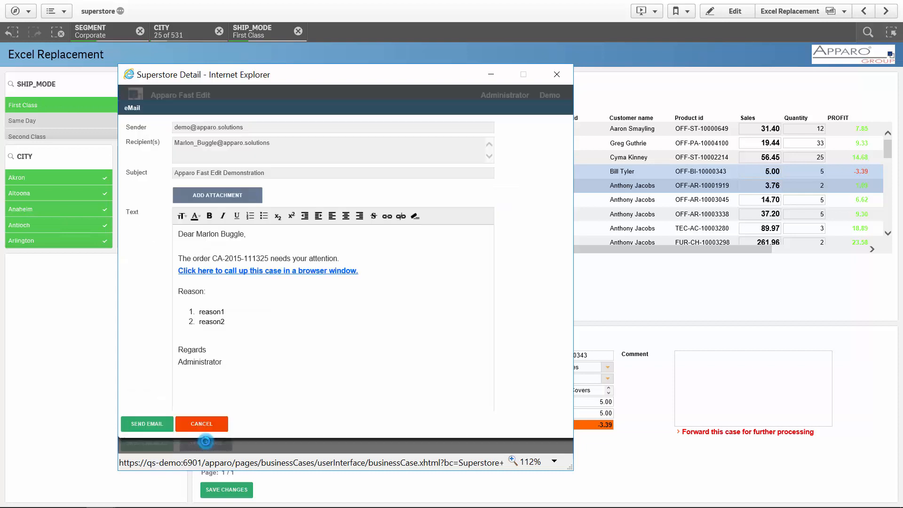
pyautogui.doubleClick(219, 143)
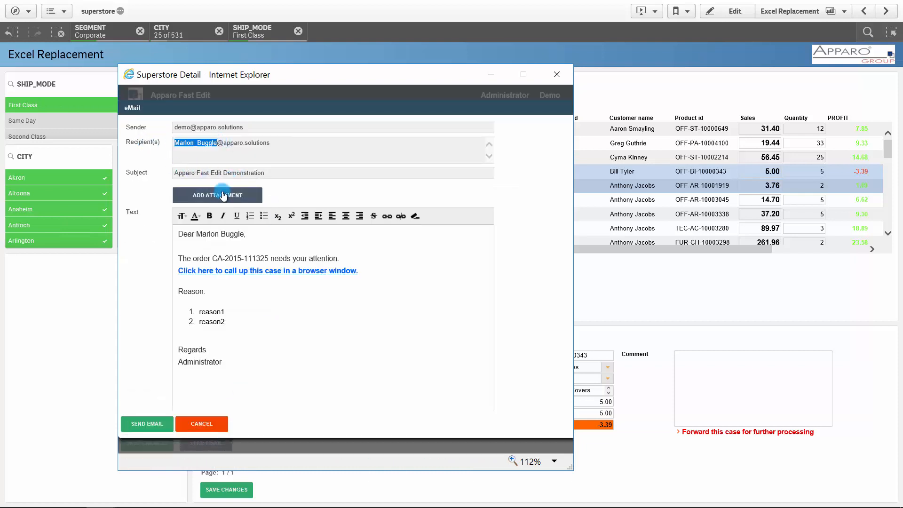
pyautogui.moveTo(196, 234); pyautogui.dragTo(269, 259)
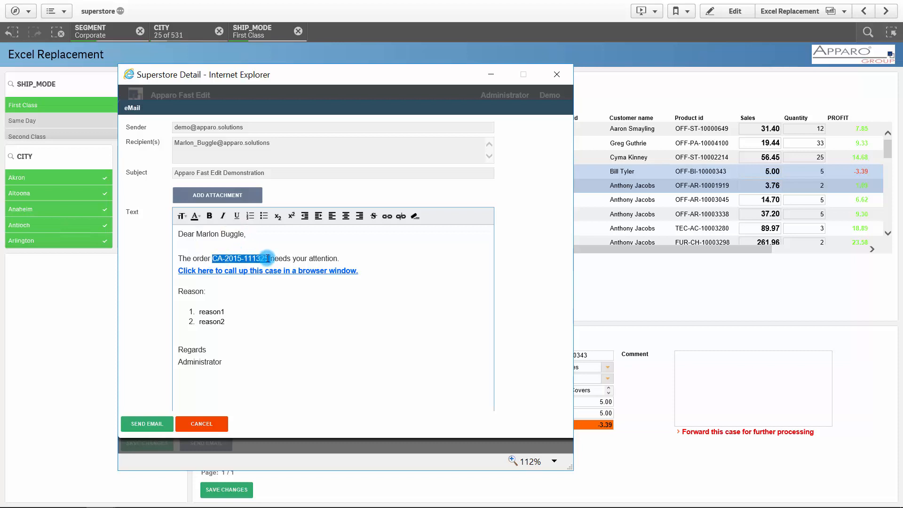
pyautogui.doubleClick(215, 362)
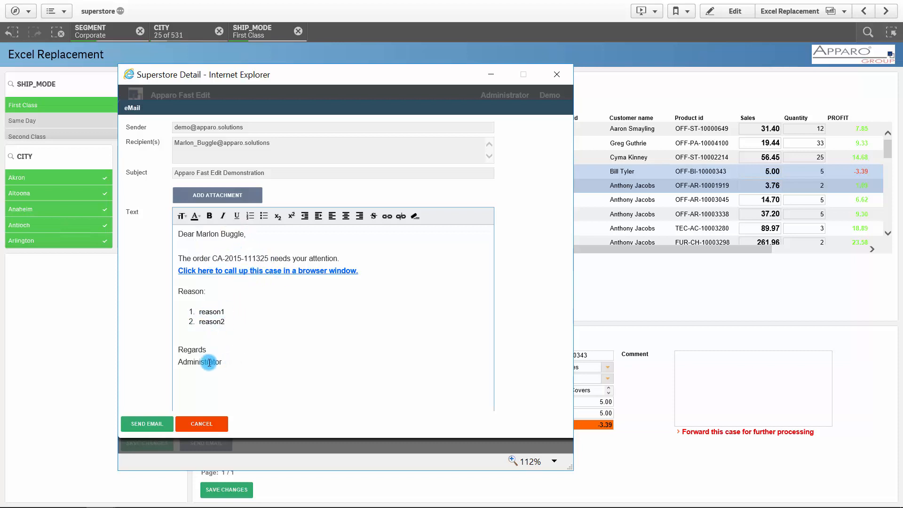
pyautogui.click(151, 417)
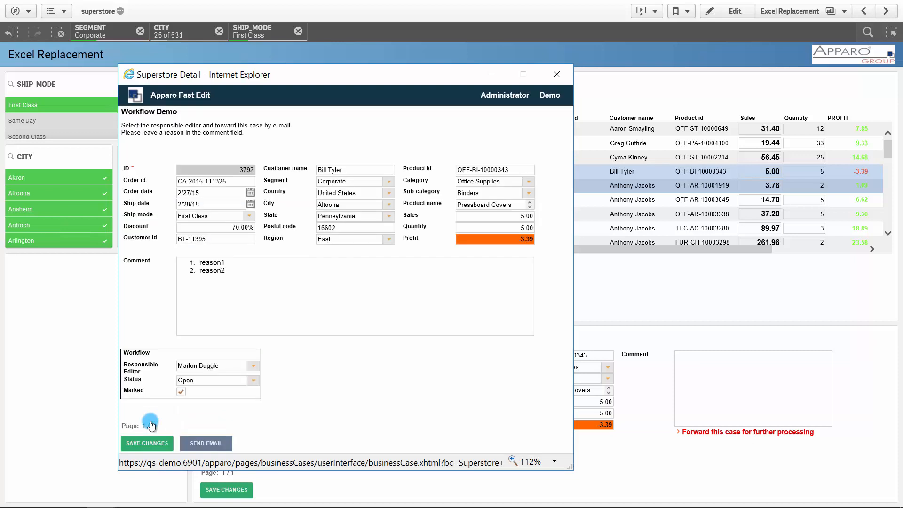
pyautogui.click(557, 76)
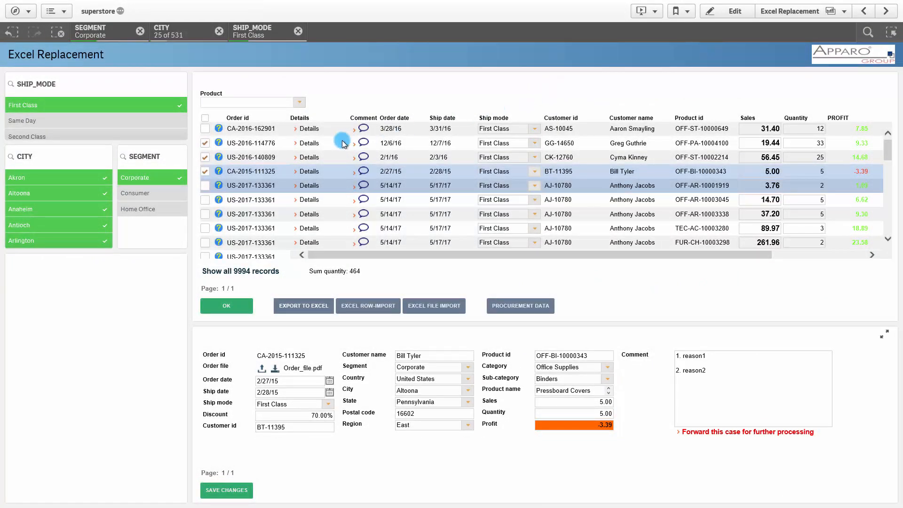
# Add the fifth and sixth orders to the selection and try to submit their procurement data with Target #2 set to 200
pyautogui.click(205, 200)
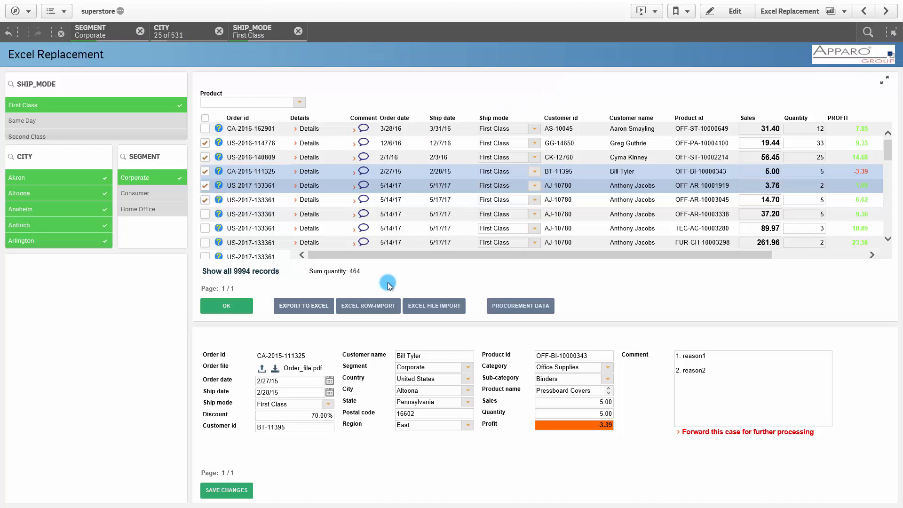
pyautogui.click(518, 309)
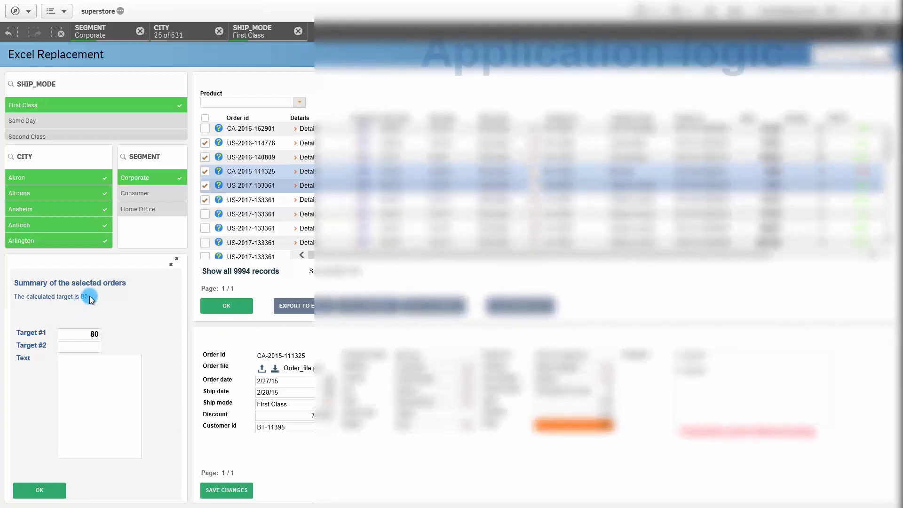
pyautogui.click(83, 345)
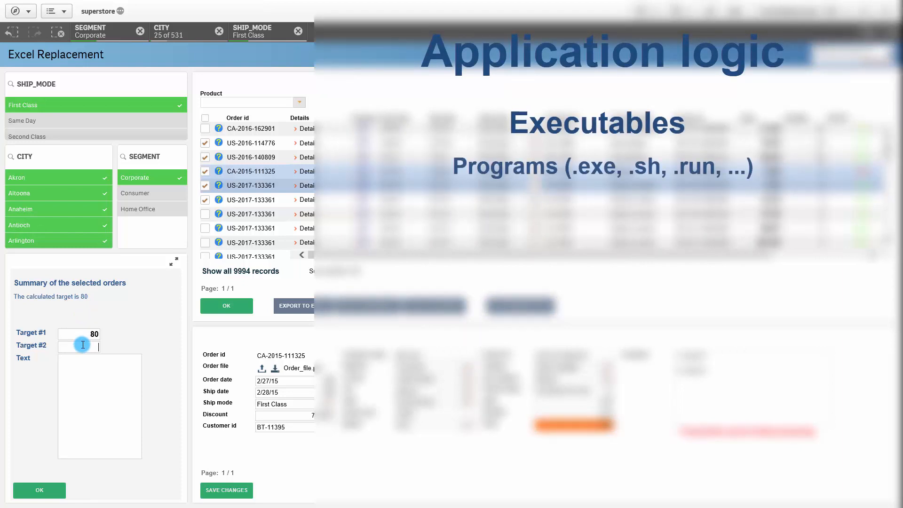
pyautogui.write('200')
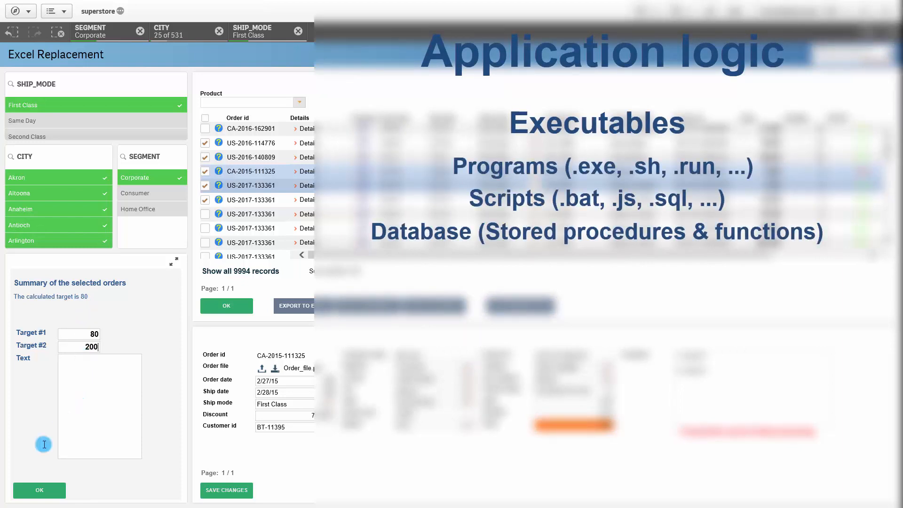
pyautogui.click(27, 494)
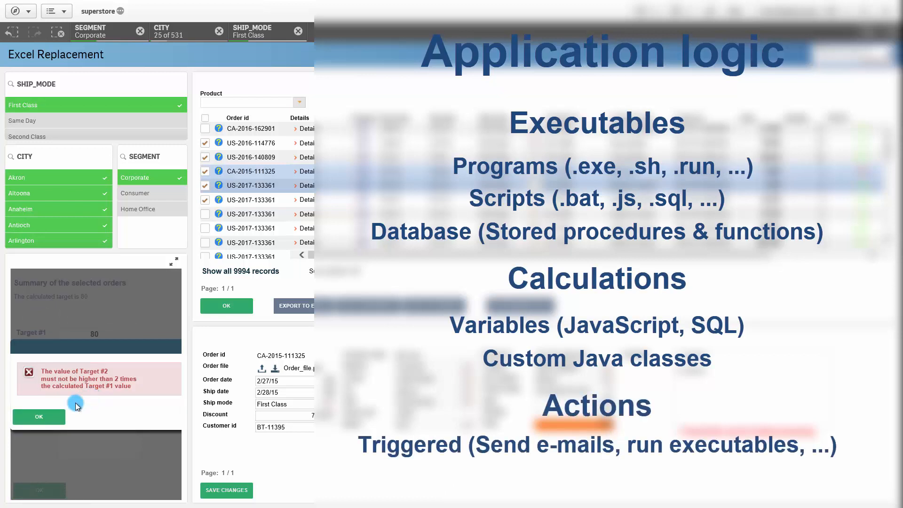
# Add the text "comment" to the summary of the selected orders, set Target #2 to 150 and submit the procurement data
pyautogui.click(57, 416)
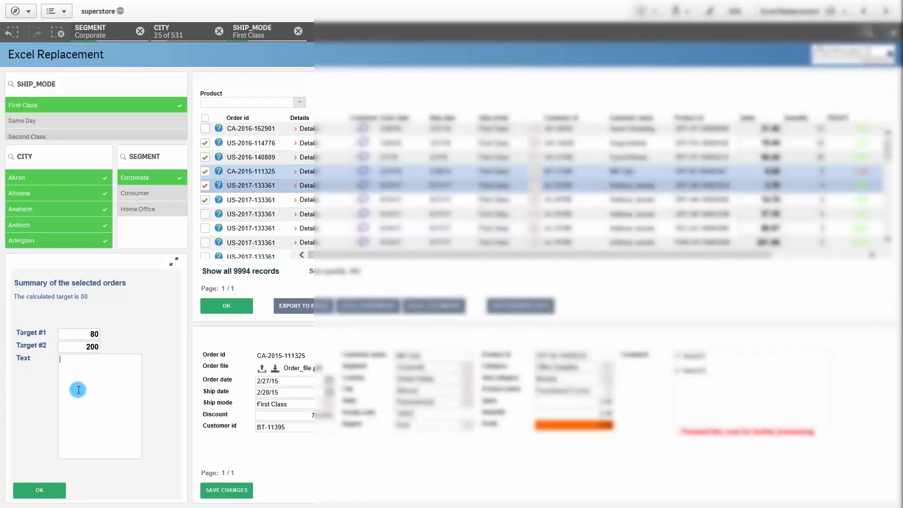
pyautogui.write('comment')
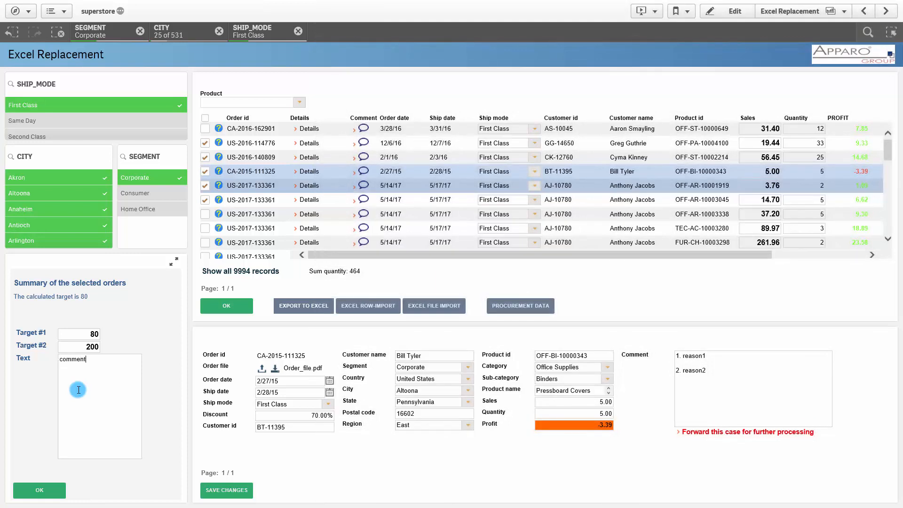
pyautogui.doubleClick(95, 347)
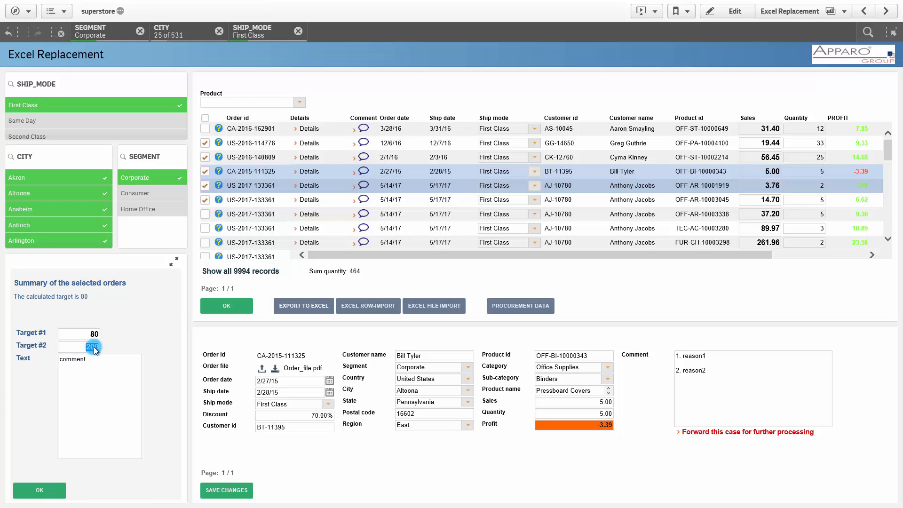
pyautogui.write('150')
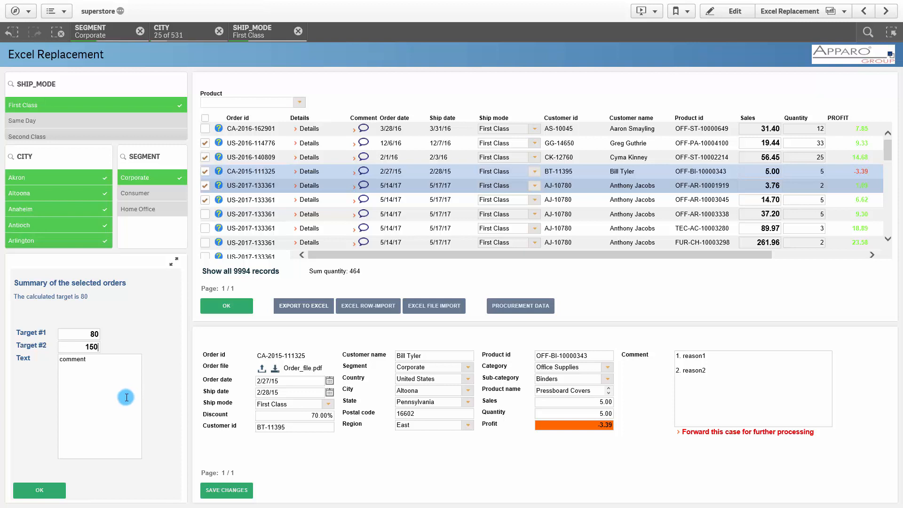
pyautogui.click(36, 492)
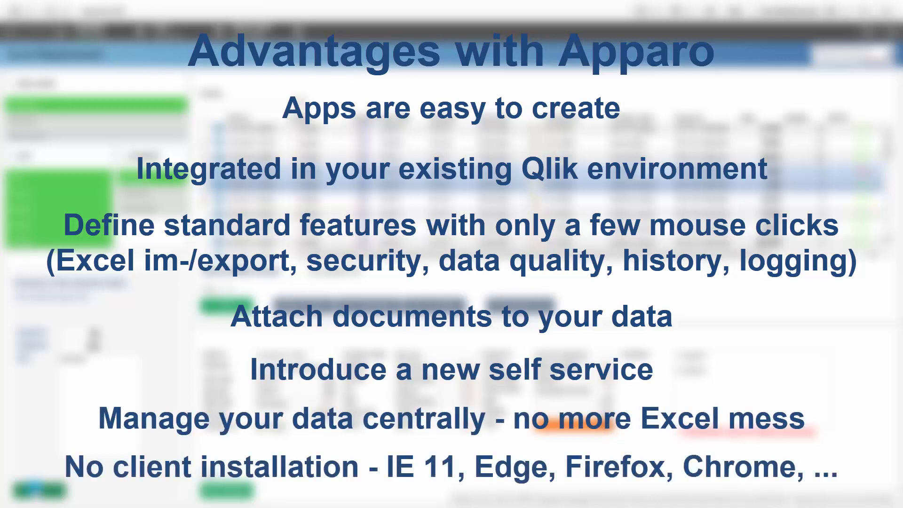
pyautogui.click(37, 490)
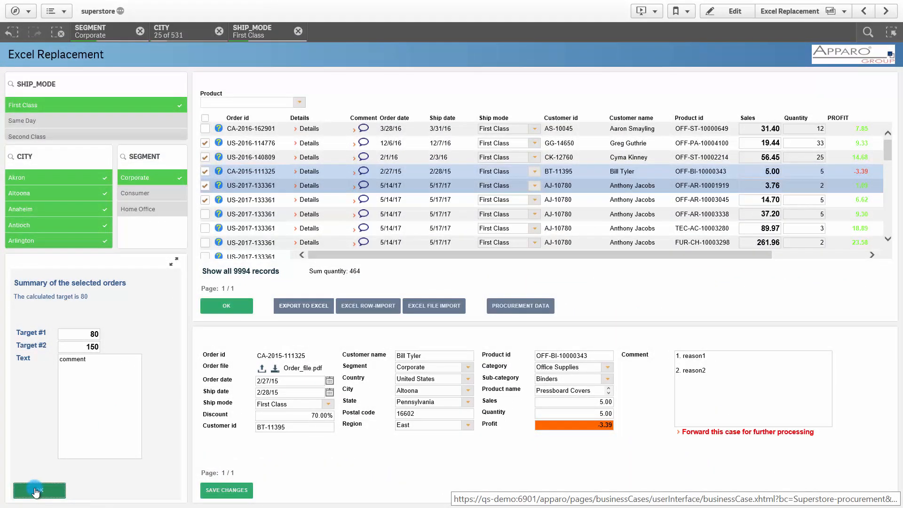